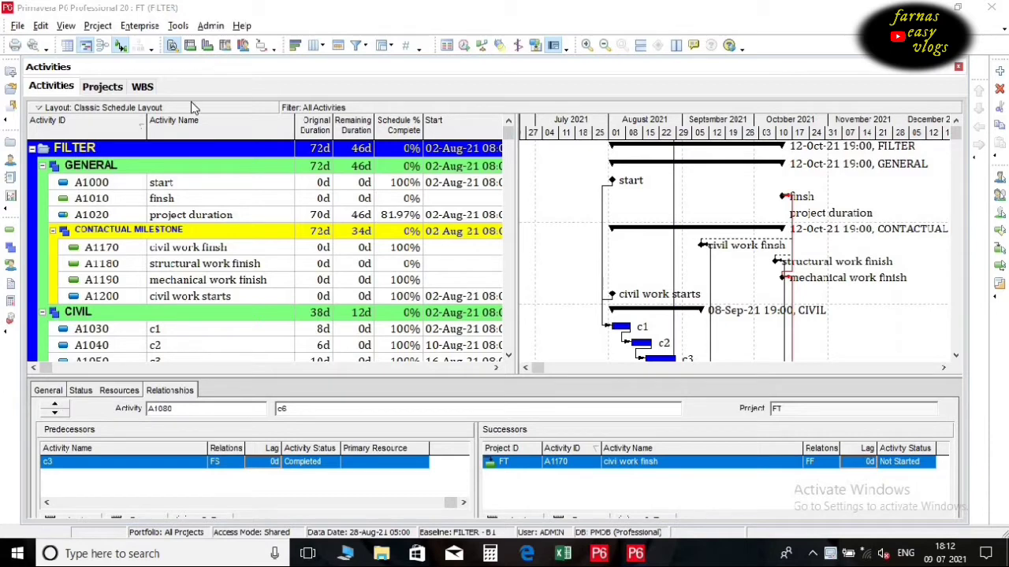
- Open the activity filters and look through the default, global and user-defined filters
click(367, 47)
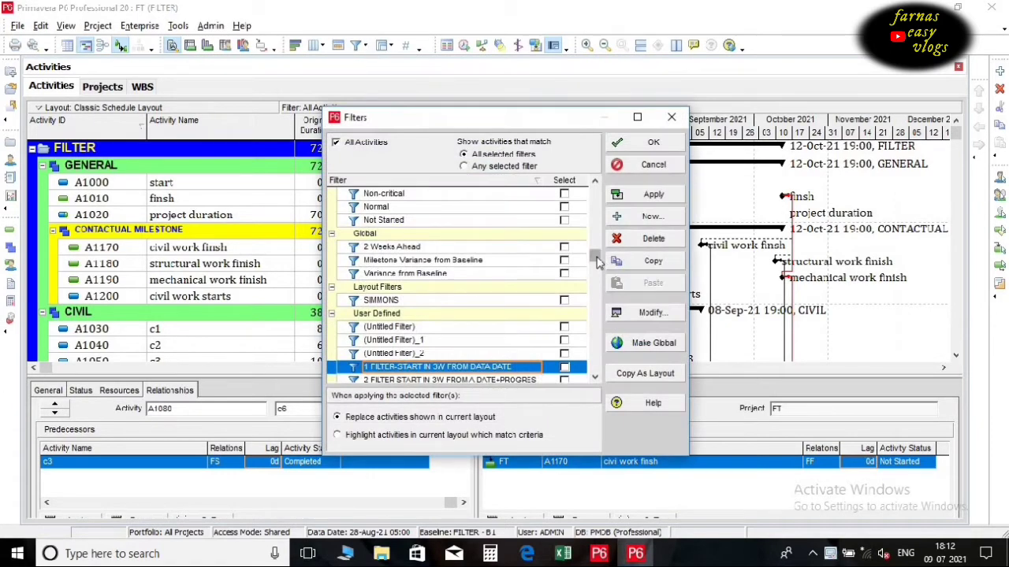
drag(596, 256, 597, 203)
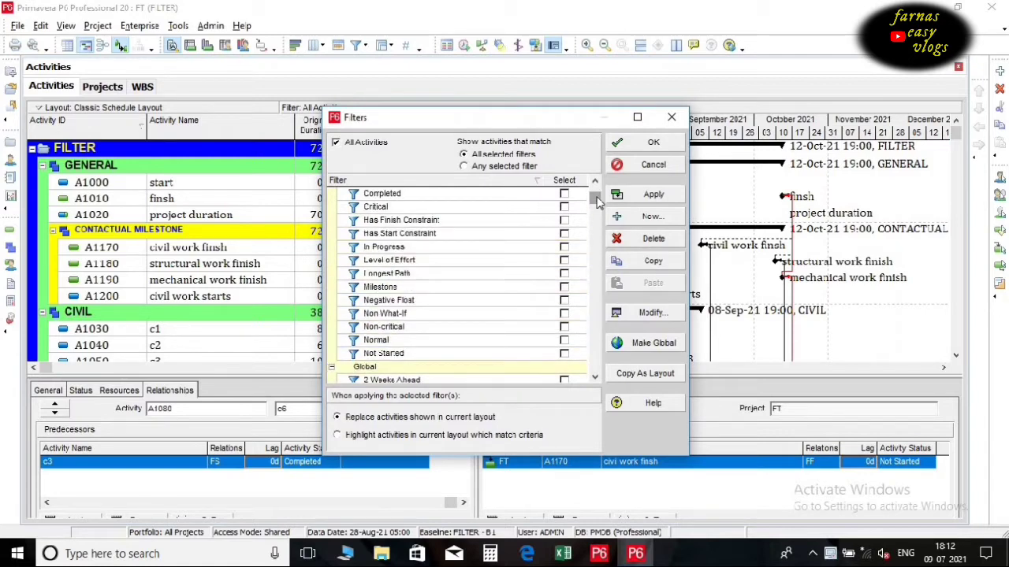
drag(597, 204, 597, 193)
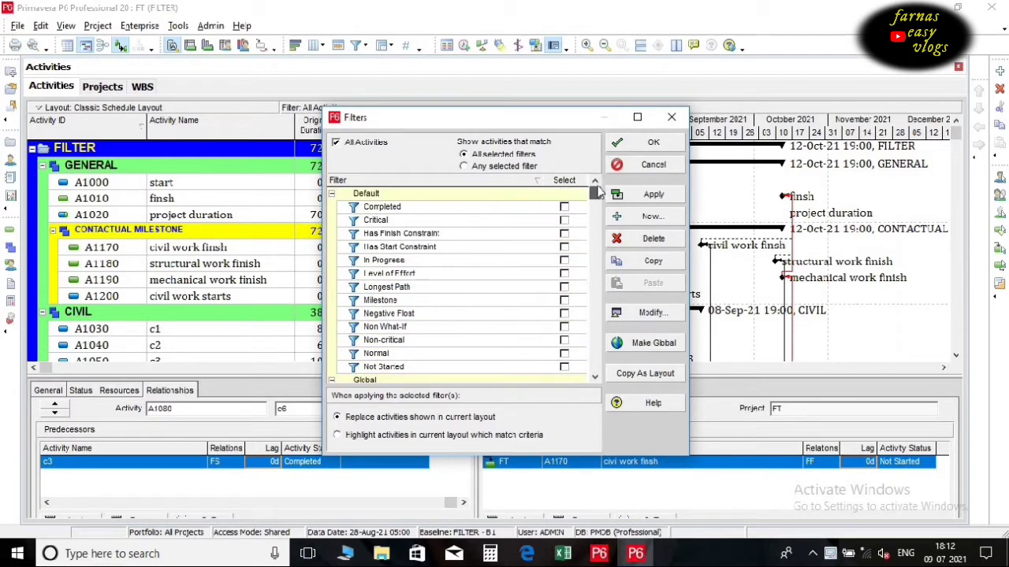
click(637, 118)
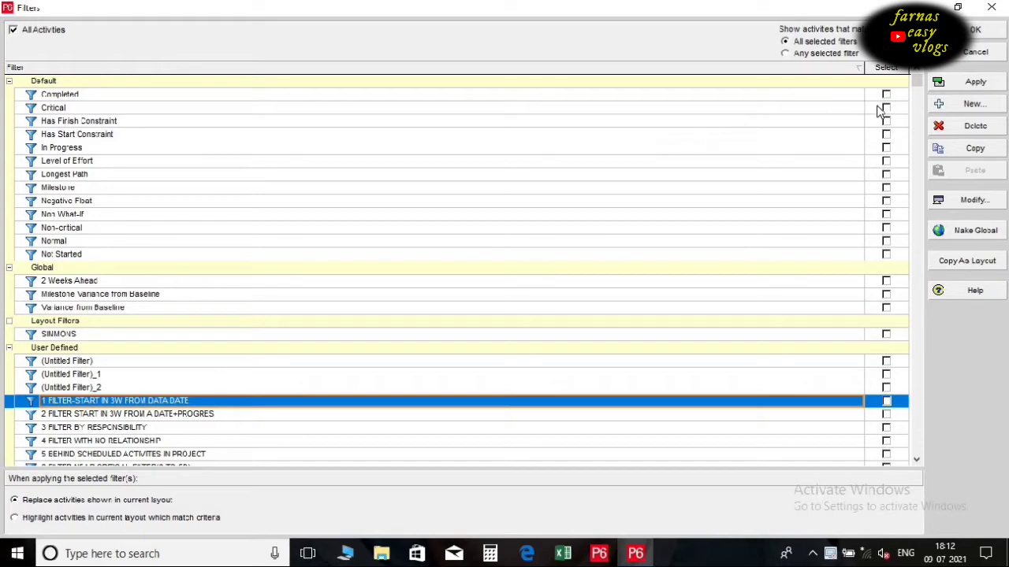
click(956, 7)
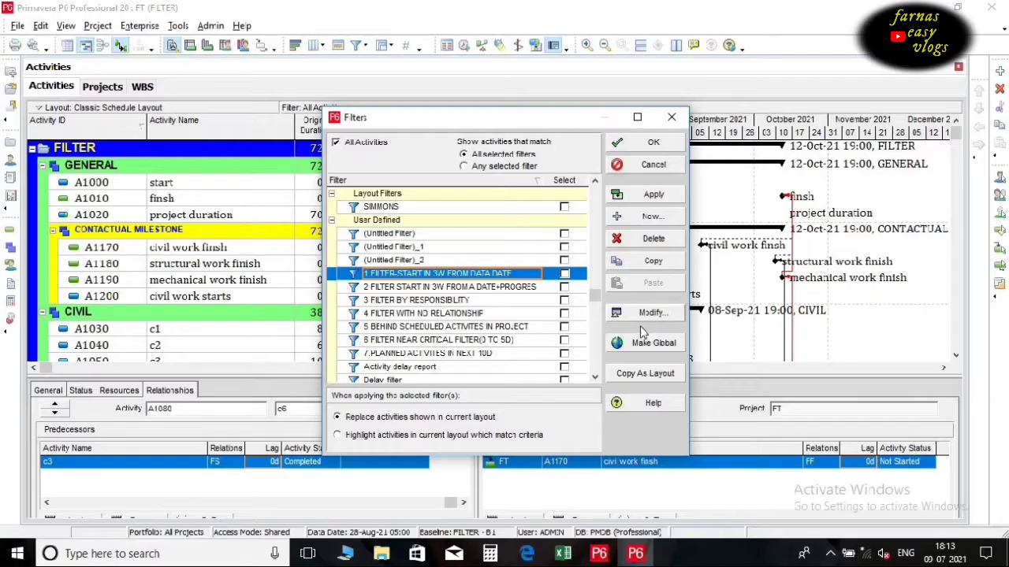
- Review the criteria of the filter "1 FILTER-START IN 3W FROM DATA DATE" and apply it to the activities
click(649, 316)
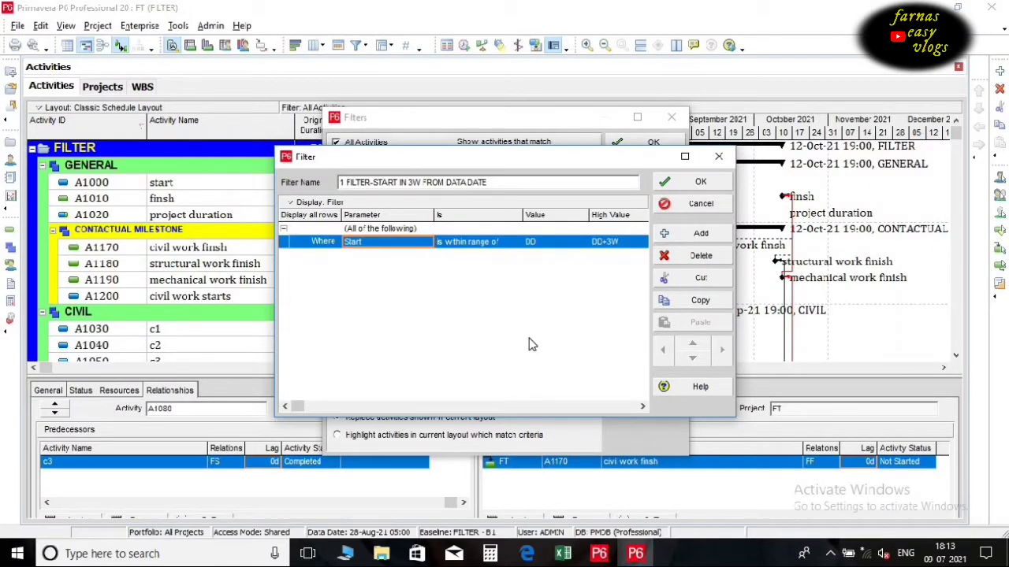
click(702, 182)
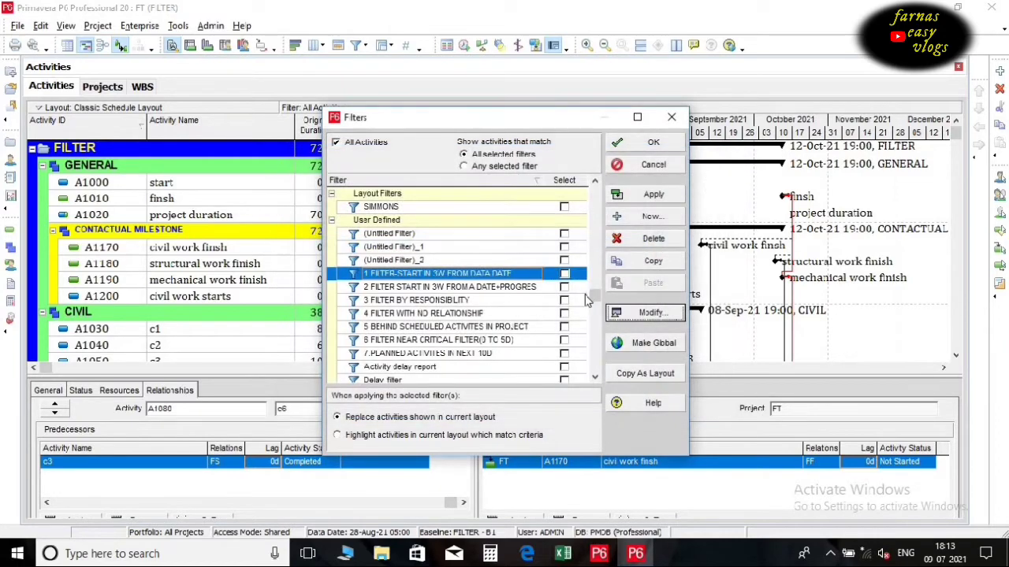
click(564, 273)
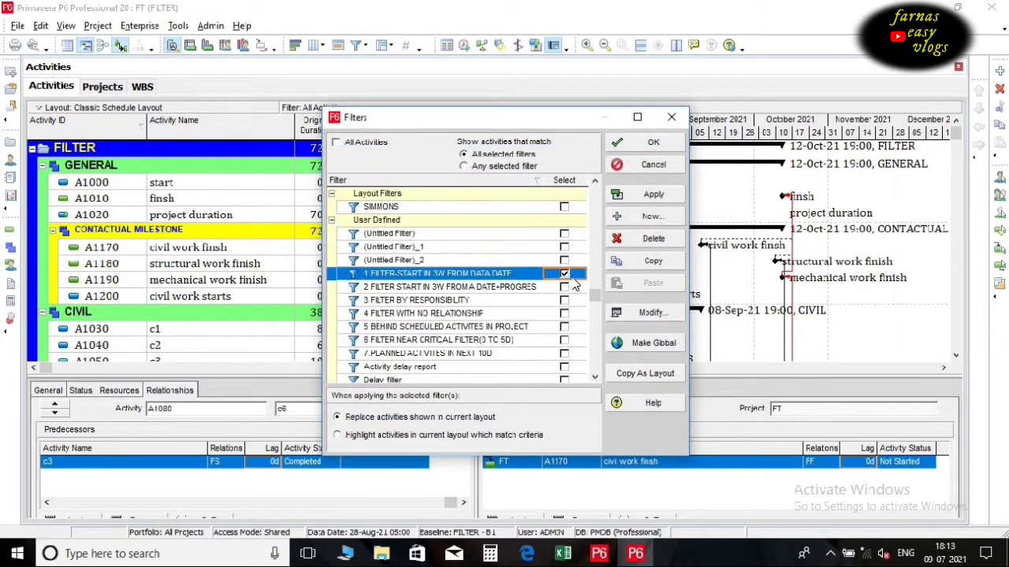
click(654, 194)
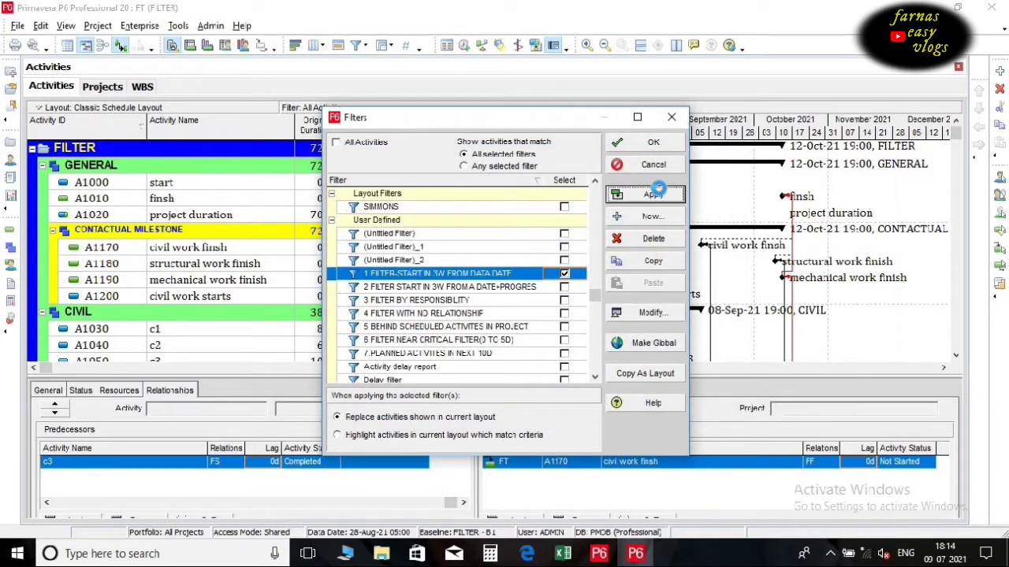
click(660, 145)
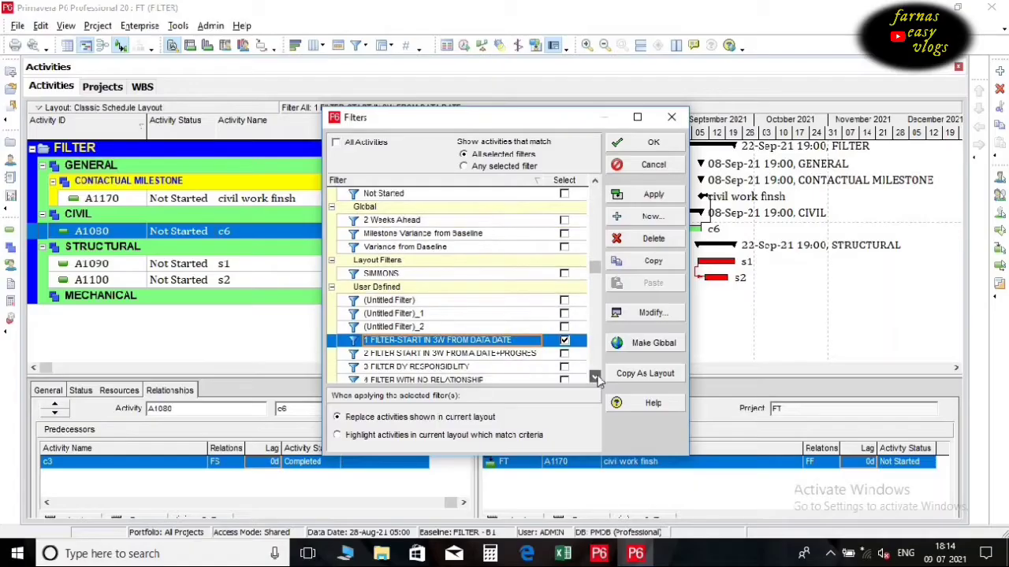
- Open the definition of "2 FILTER START IN 3W FROM A DATE+PROGRES" and narrow its criteria columns to examine the full date range
scroll(493, 337, down, 1)
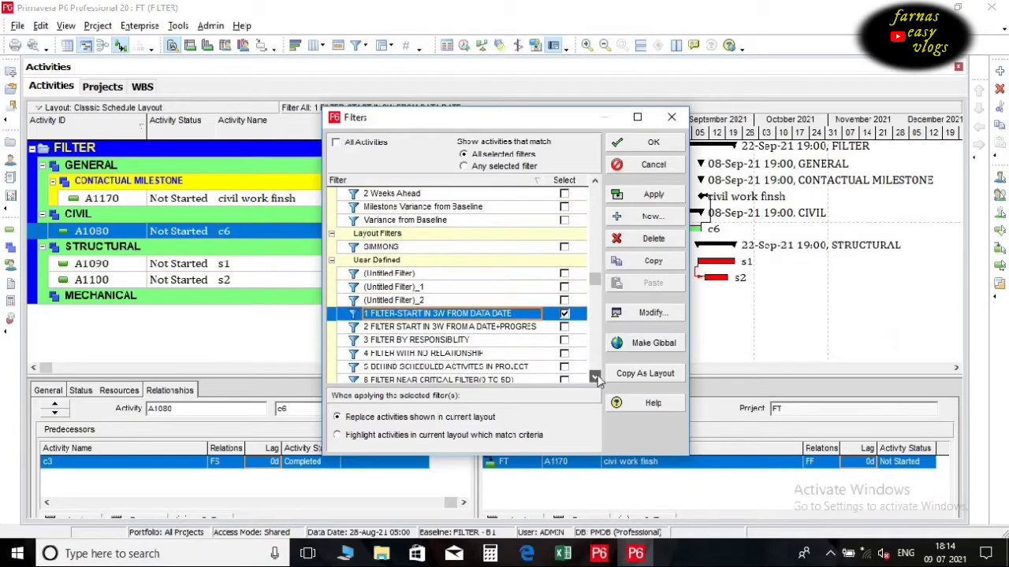
click(491, 330)
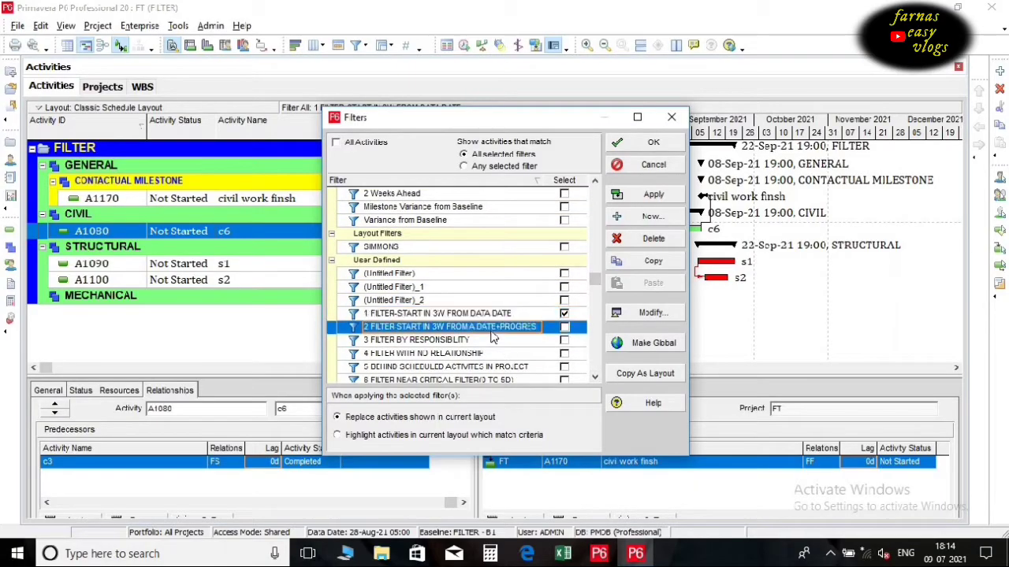
click(648, 314)
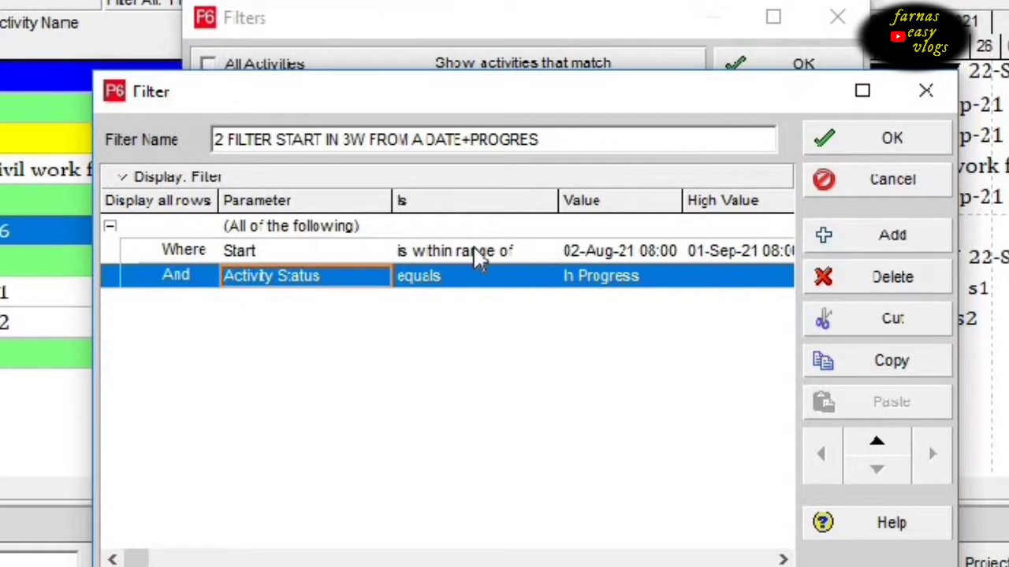
drag(385, 202, 369, 204)
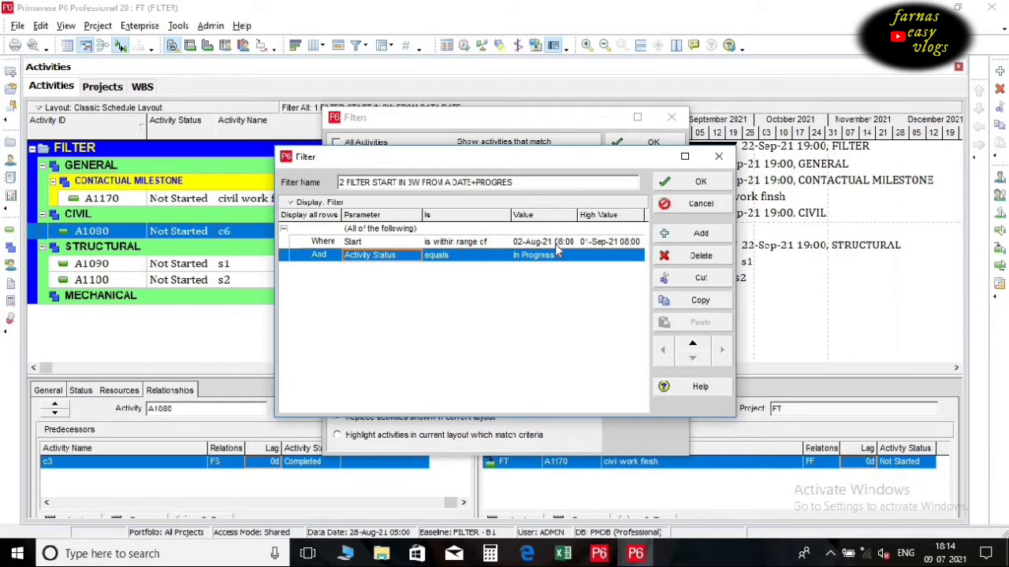
- Set the Start range's lower value to the custom date 02-Aug-21 08:00 and apply only "2 FILTER START IN 3W FROM A DATE+PROGRES"
click(557, 246)
click(574, 249)
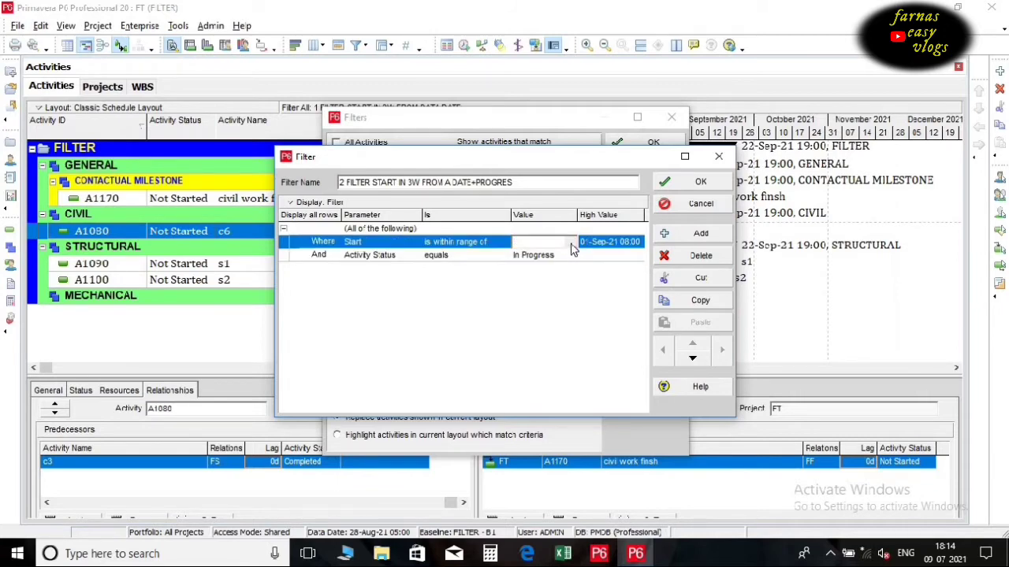
click(571, 243)
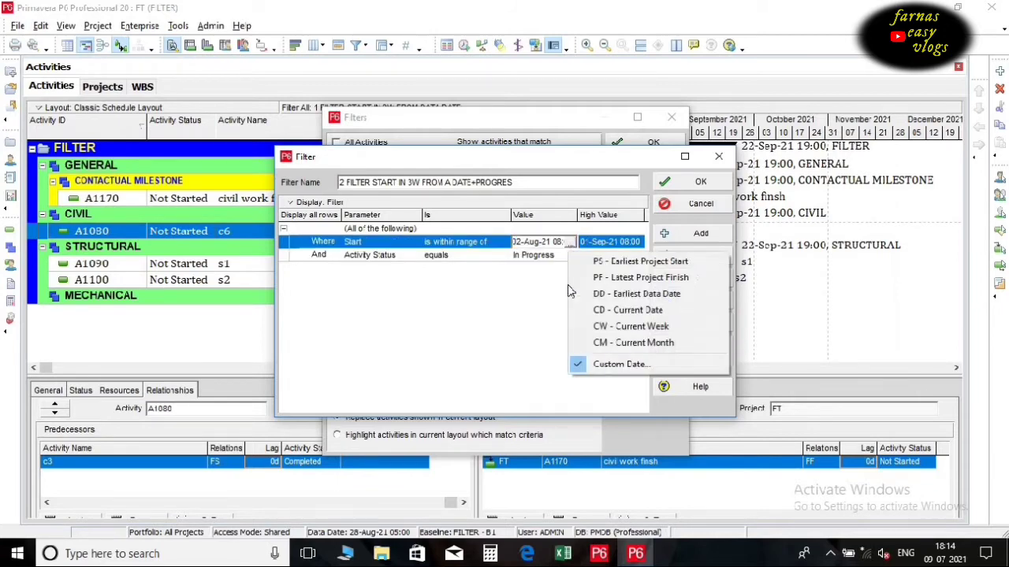
click(613, 363)
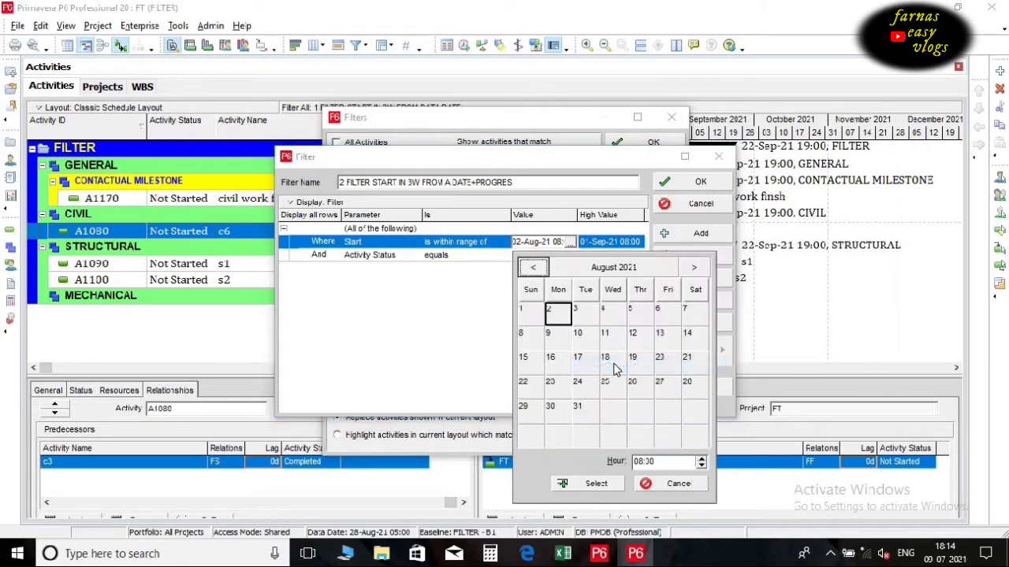
double_click(558, 314)
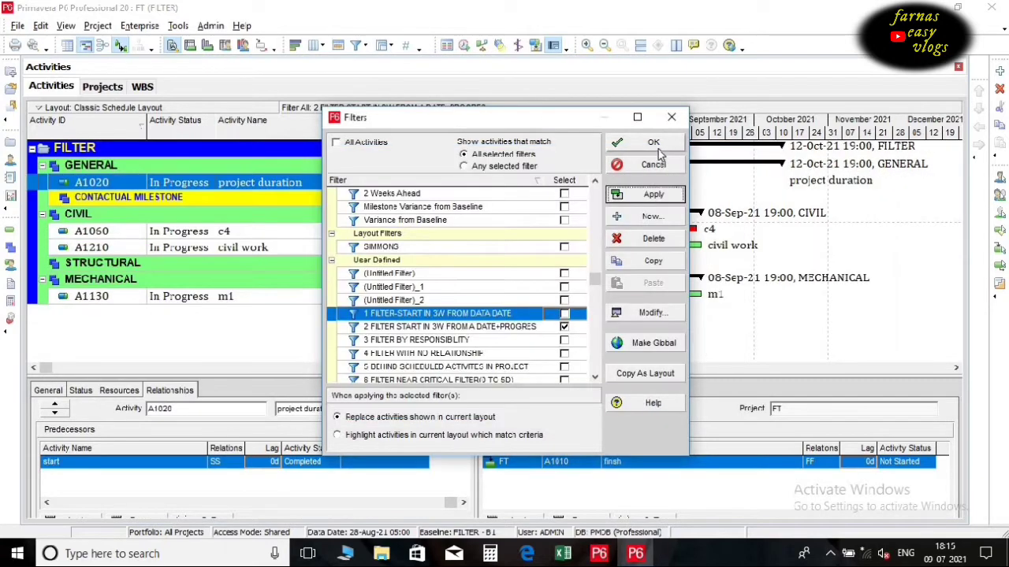
click(658, 148)
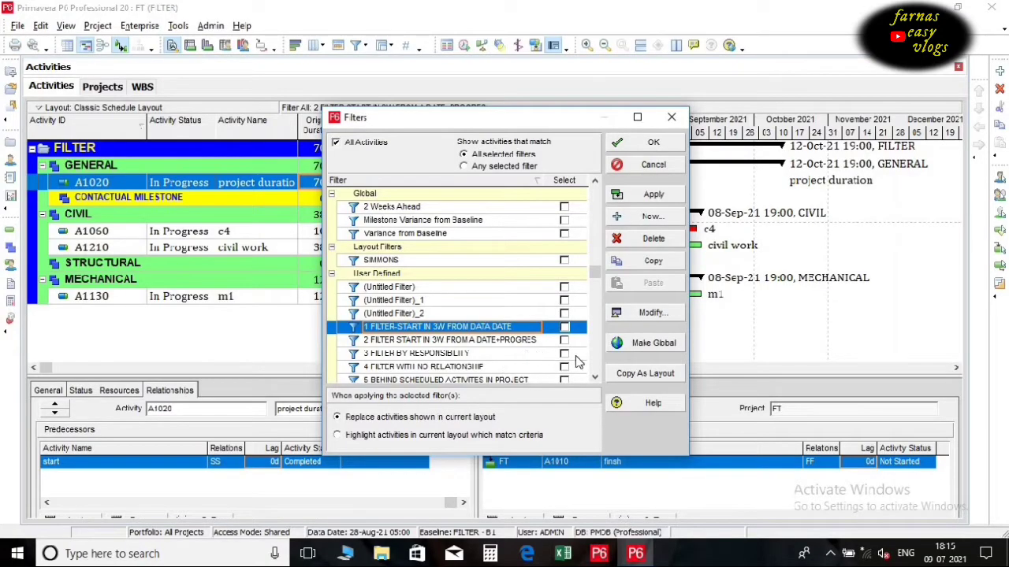
- Select only "3 FILTER BY RESPONSIBILITY", review its criteria and apply it to the activities
click(566, 354)
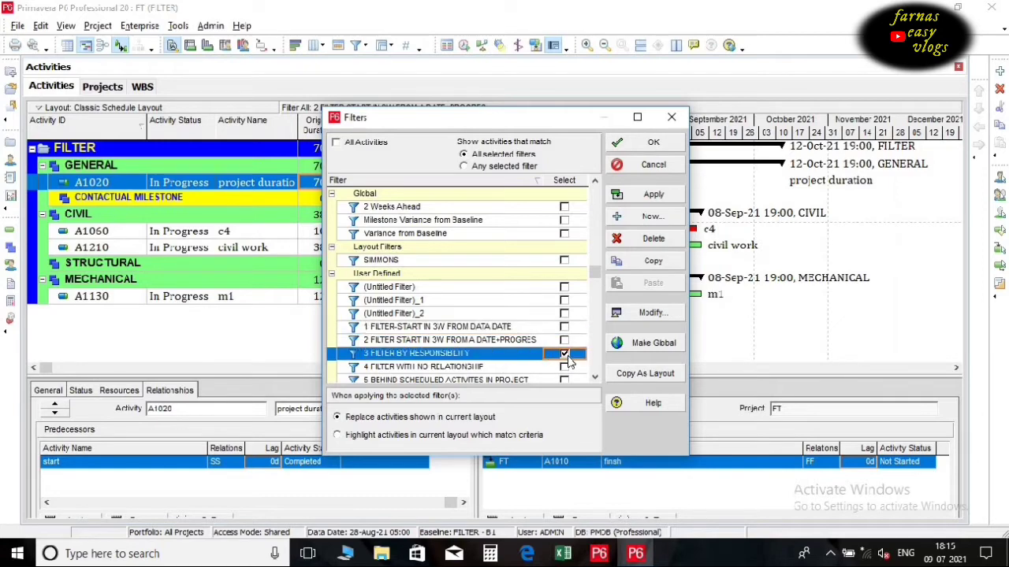
click(647, 314)
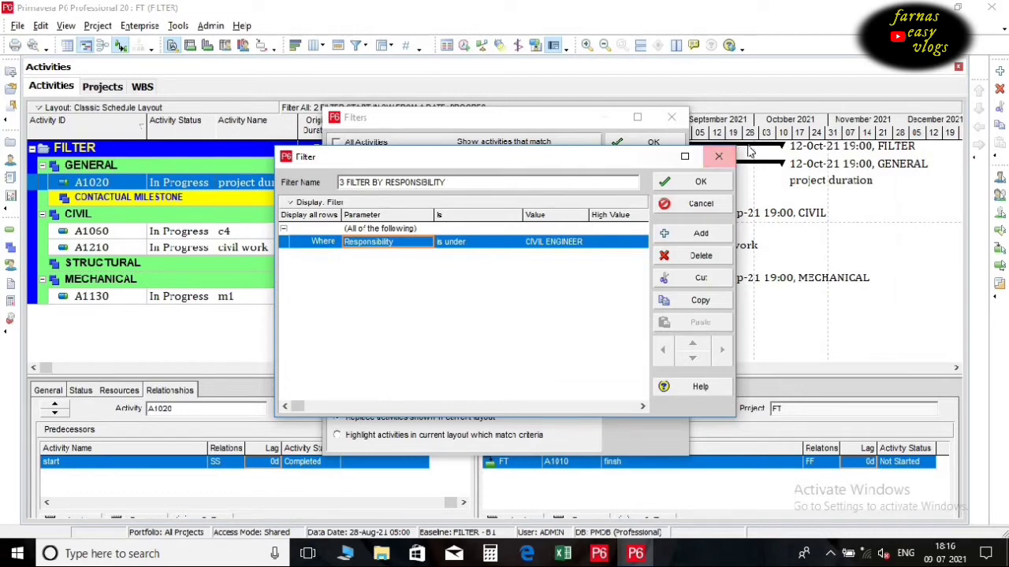
click(701, 182)
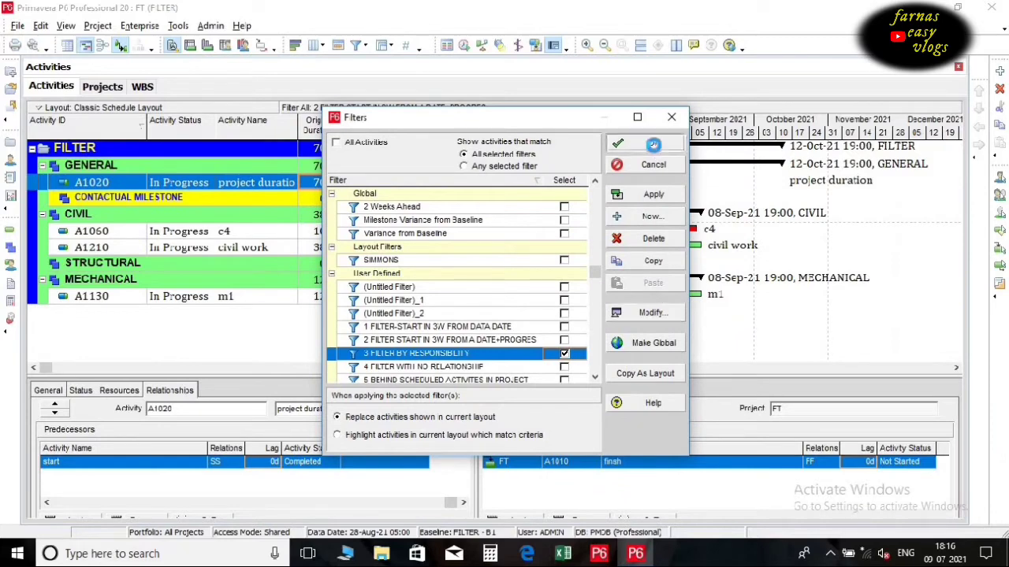
click(654, 144)
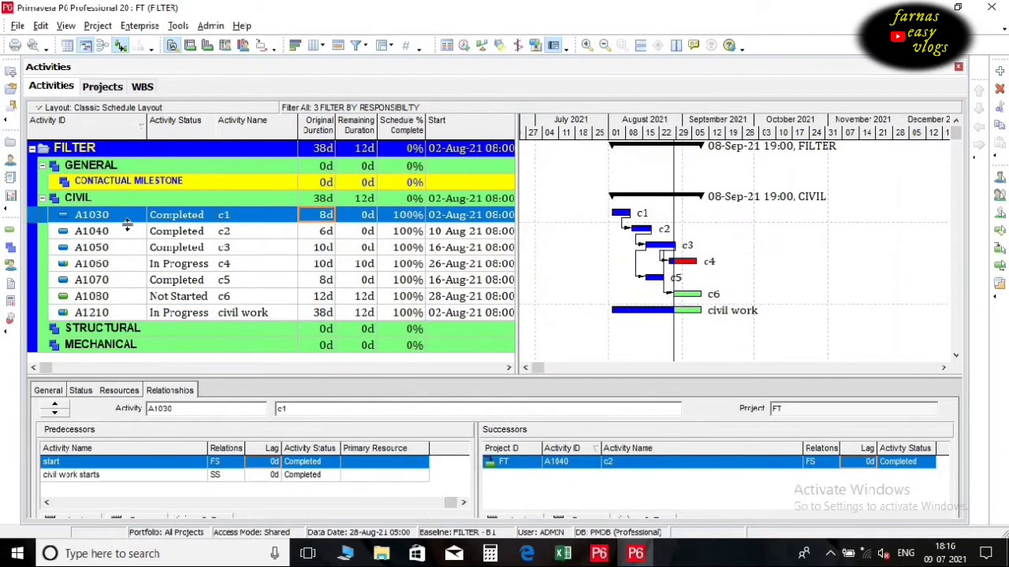
- Add the Responsibility global activity code as a column after Activity ID in the activity table
right_click(135, 231)
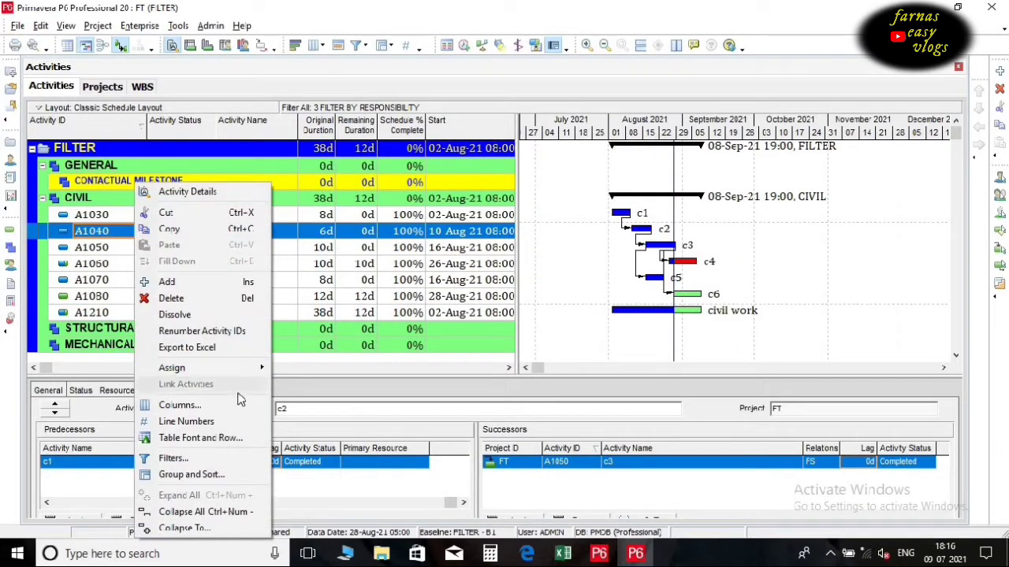
click(235, 408)
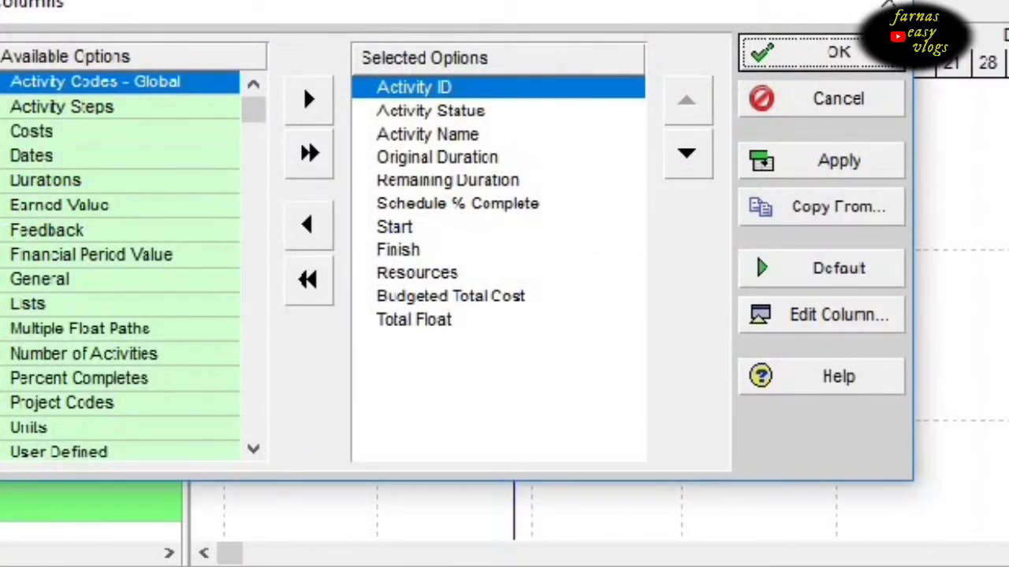
click(2, 82)
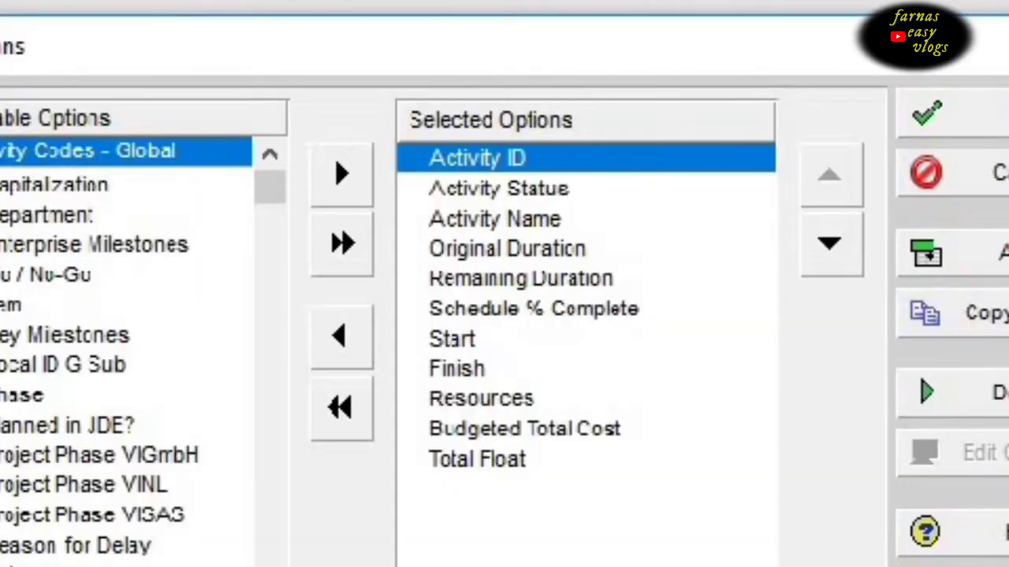
click(335, 189)
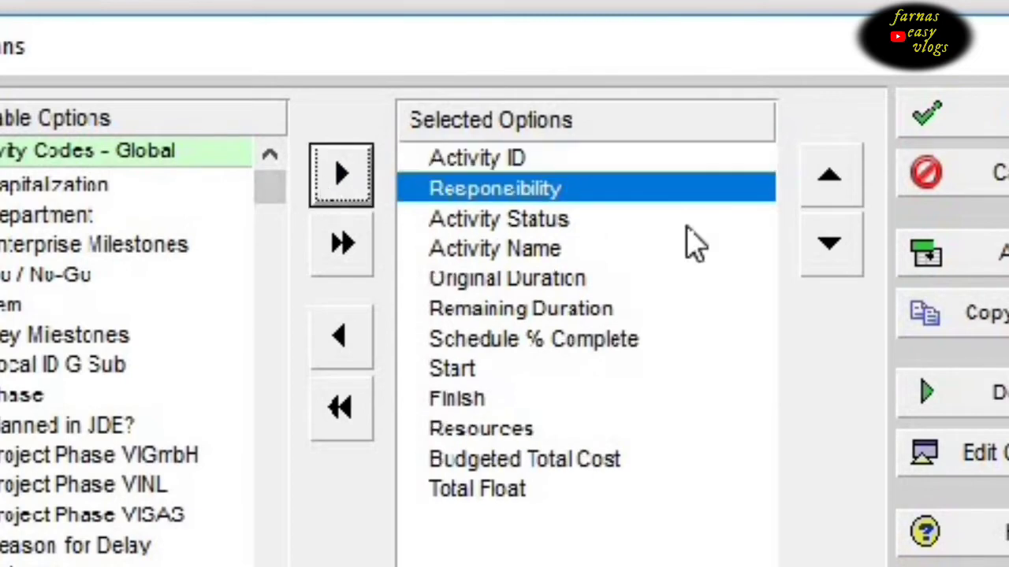
click(991, 250)
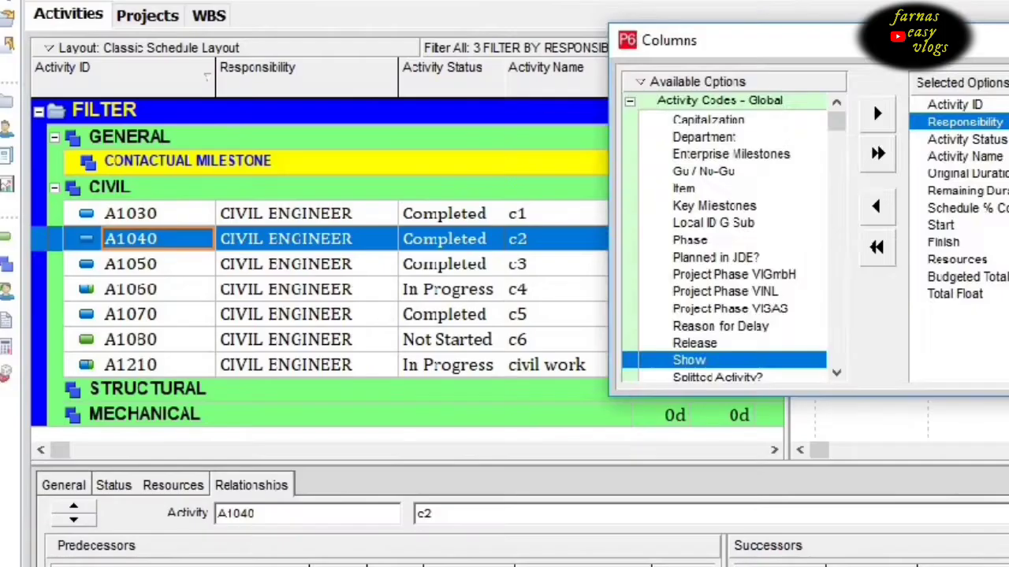
click(991, 112)
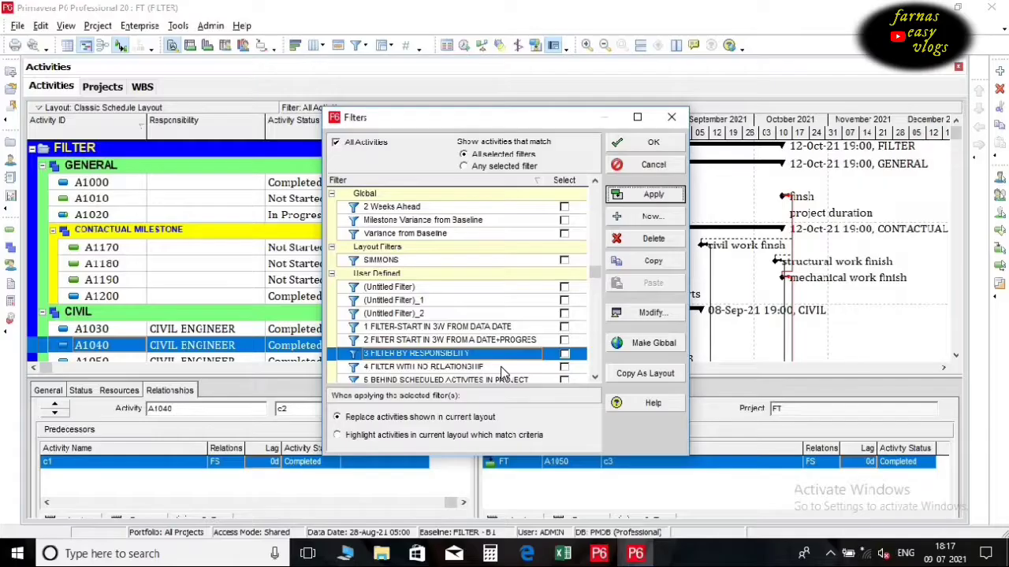
- Examine the predecessor and successor criteria of "4 FILTER WITH NO RELATIONSHIP", keeping Predecessors as the first parameter, and close its definition
click(500, 367)
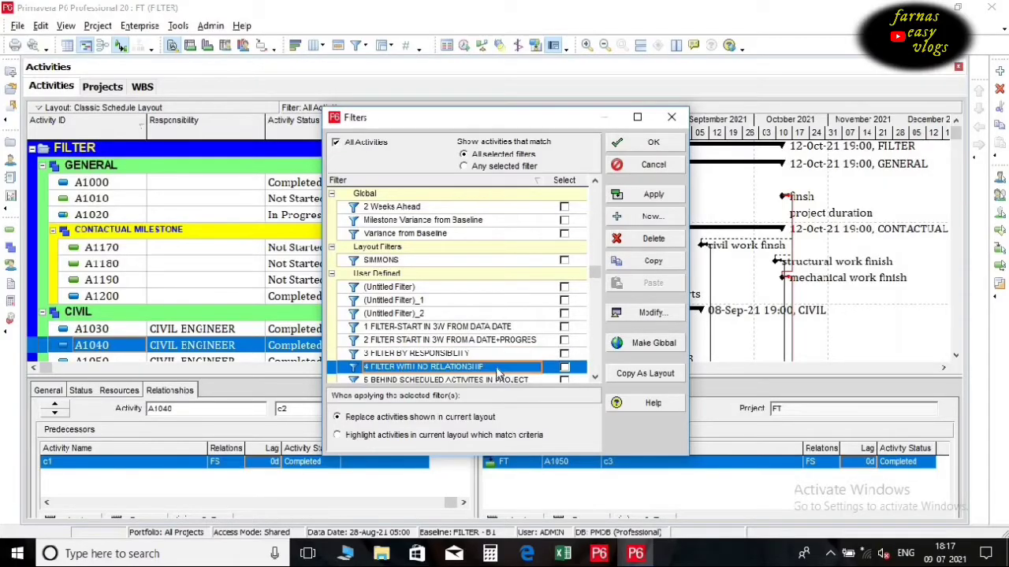
click(651, 313)
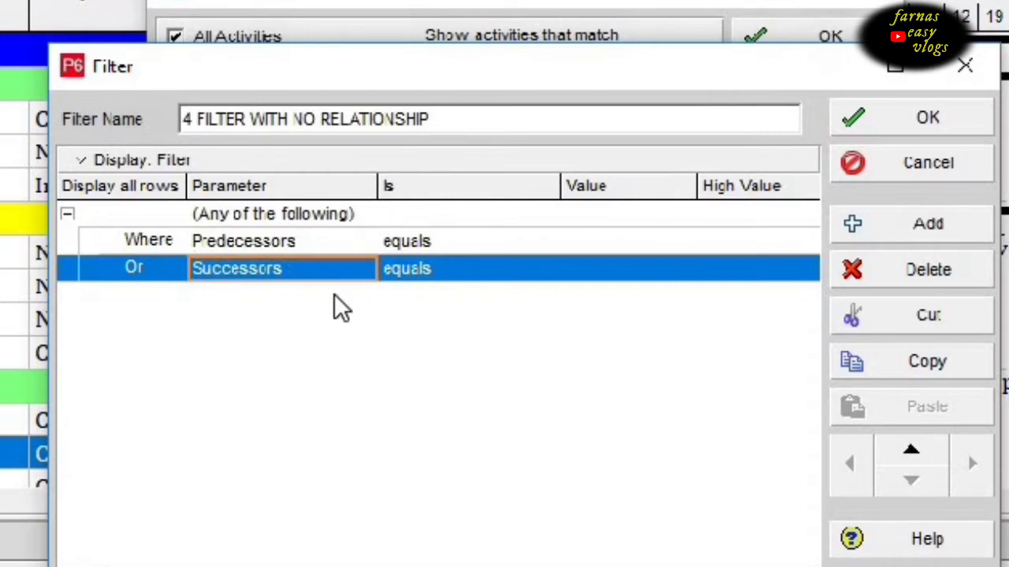
click(347, 244)
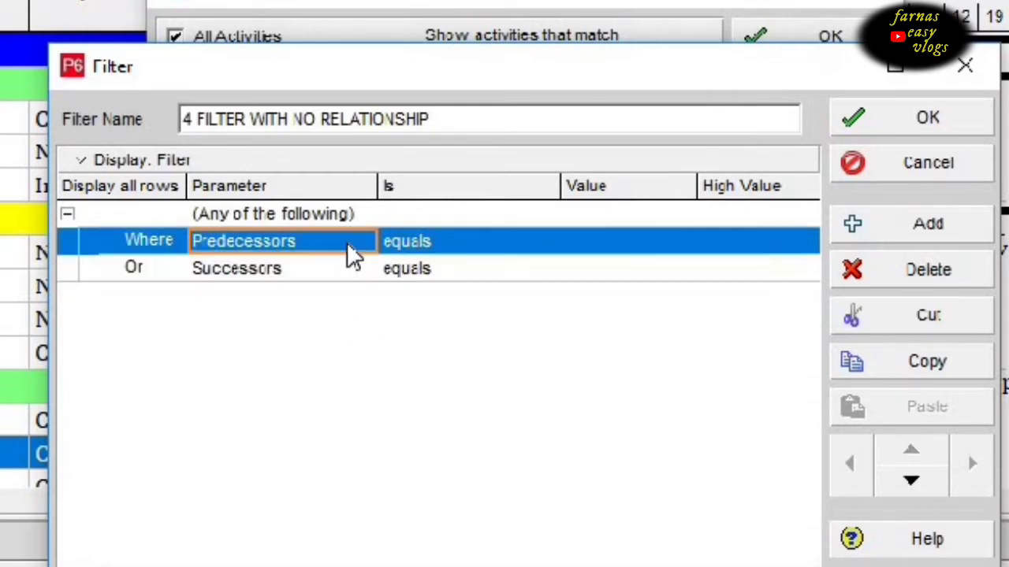
click(349, 249)
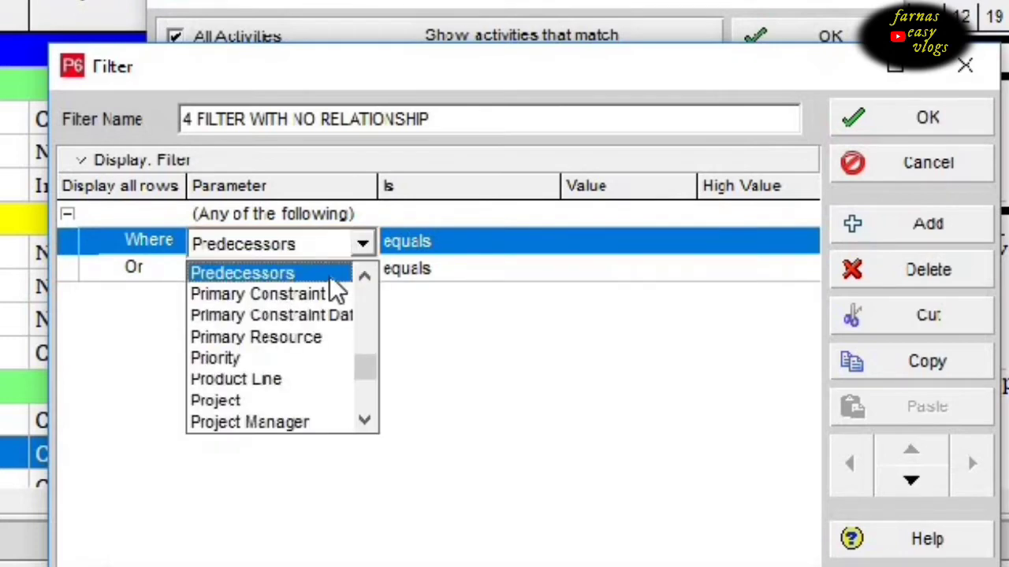
click(331, 277)
click(331, 278)
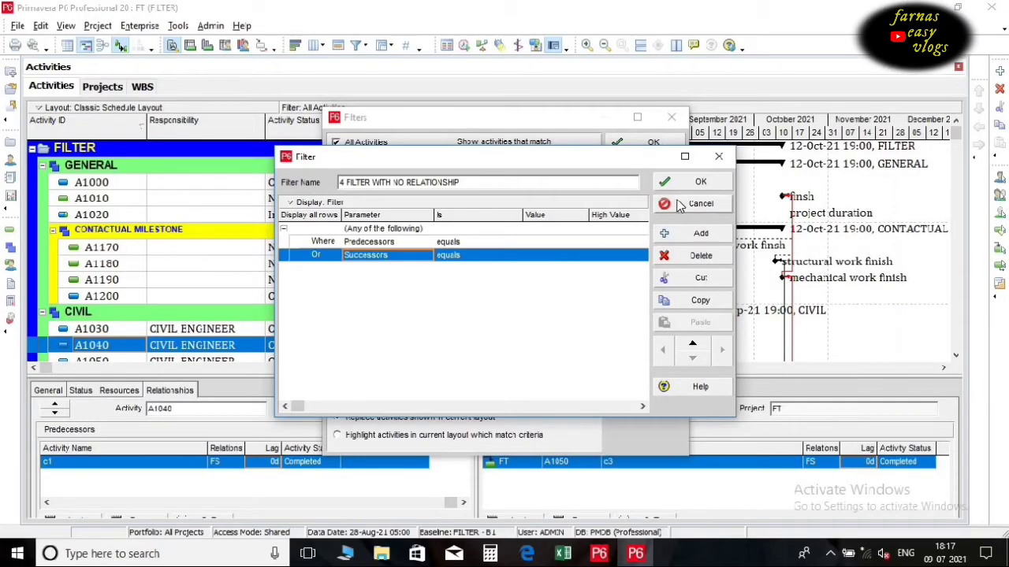
click(679, 205)
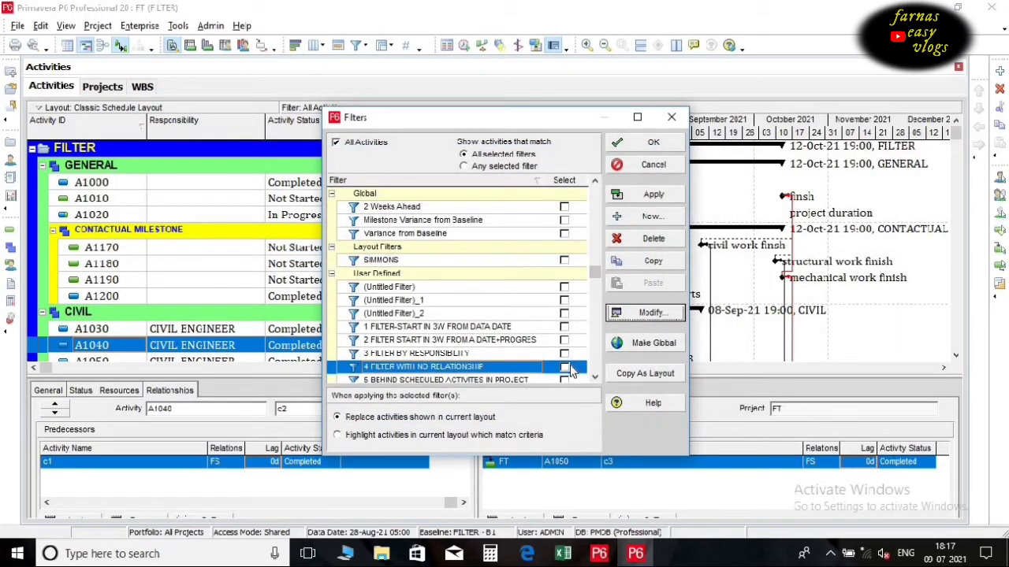
- Apply only "4 FILTER WITH NO RELATIONSHIP" to the activities and close the filter list
click(565, 368)
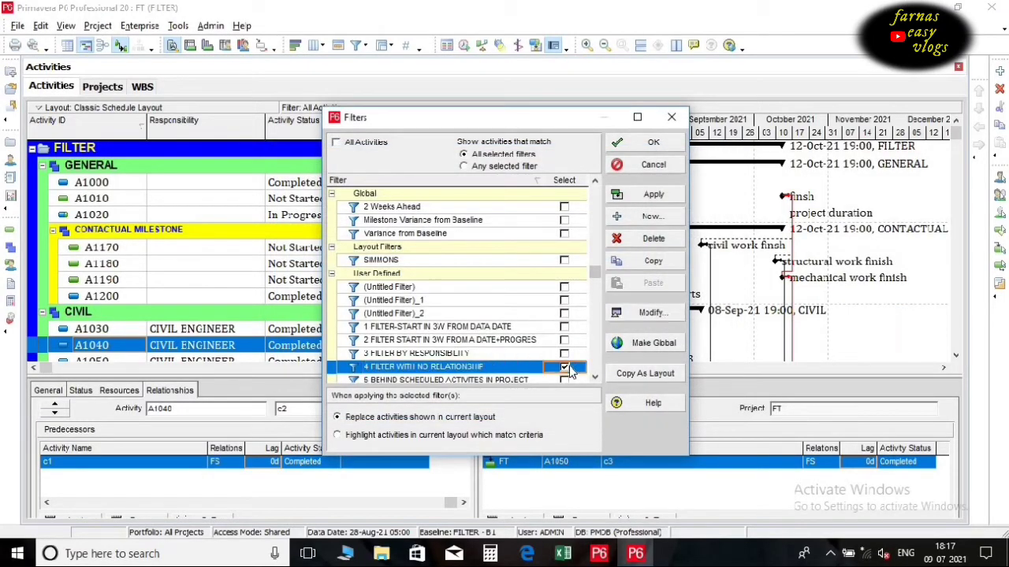
click(672, 196)
click(653, 144)
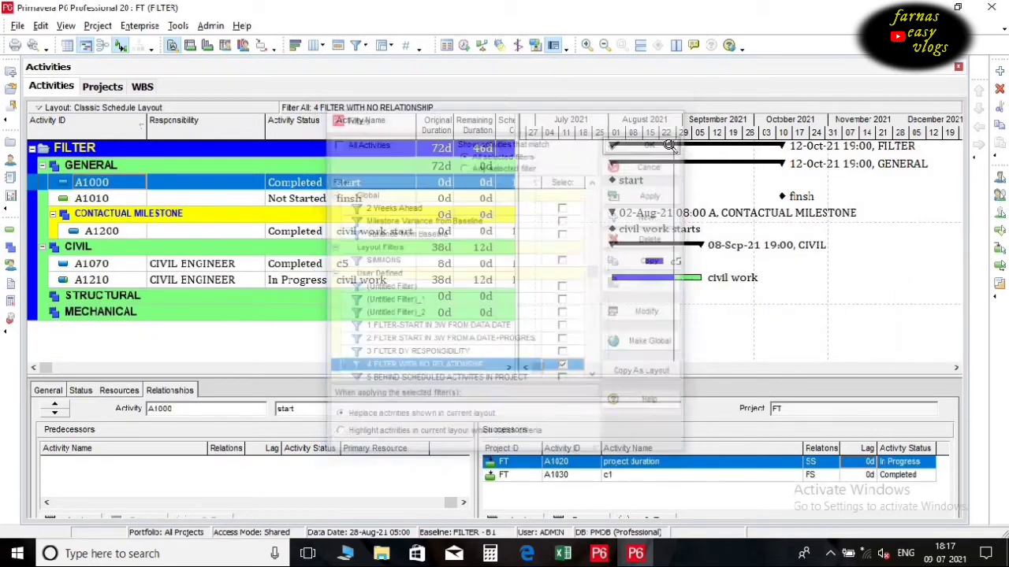
- Check the predecessors and successors of activities A1200, A1210 and A1070, and slightly enlarge the relationship details area
click(350, 239)
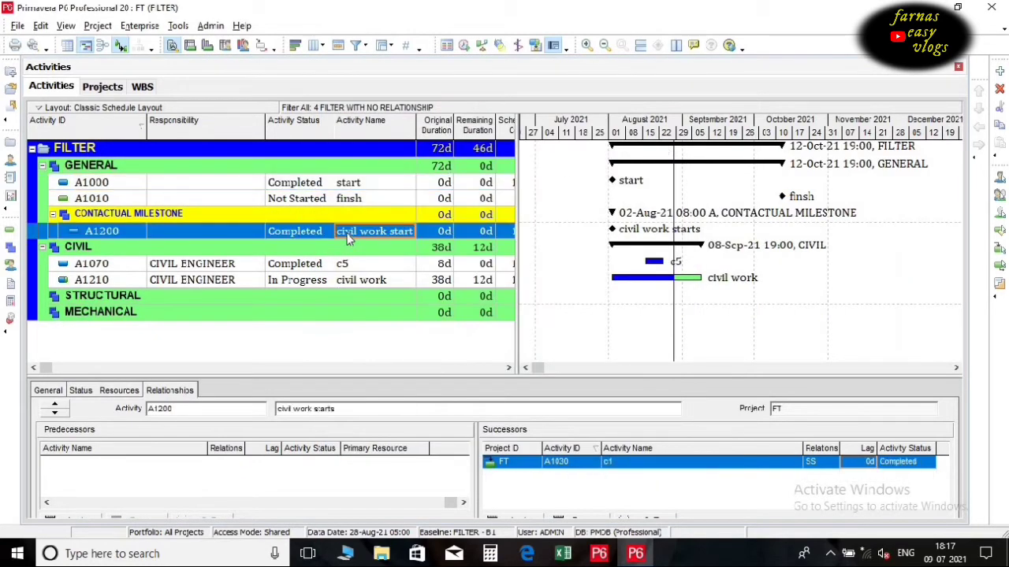
click(383, 280)
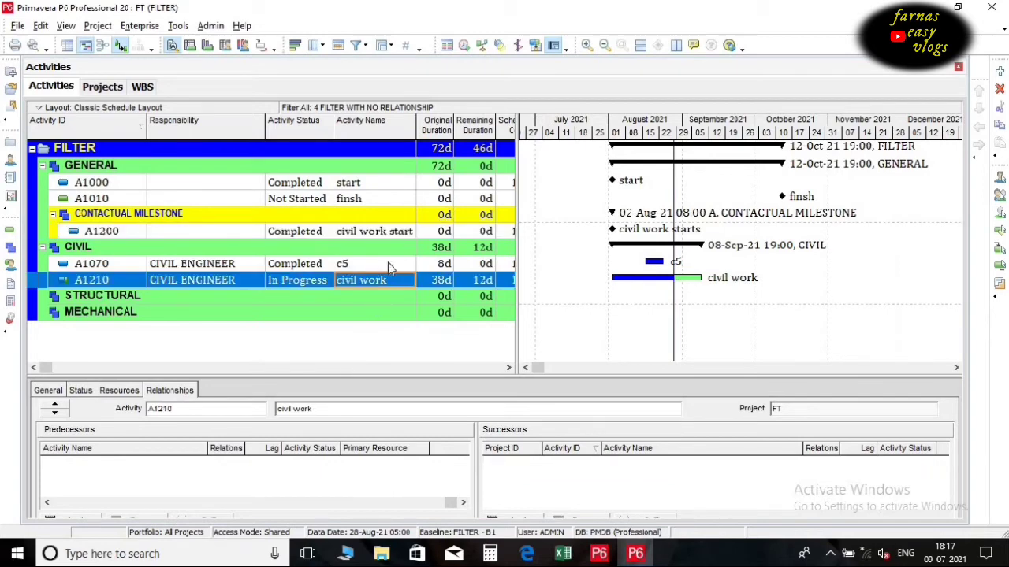
click(389, 265)
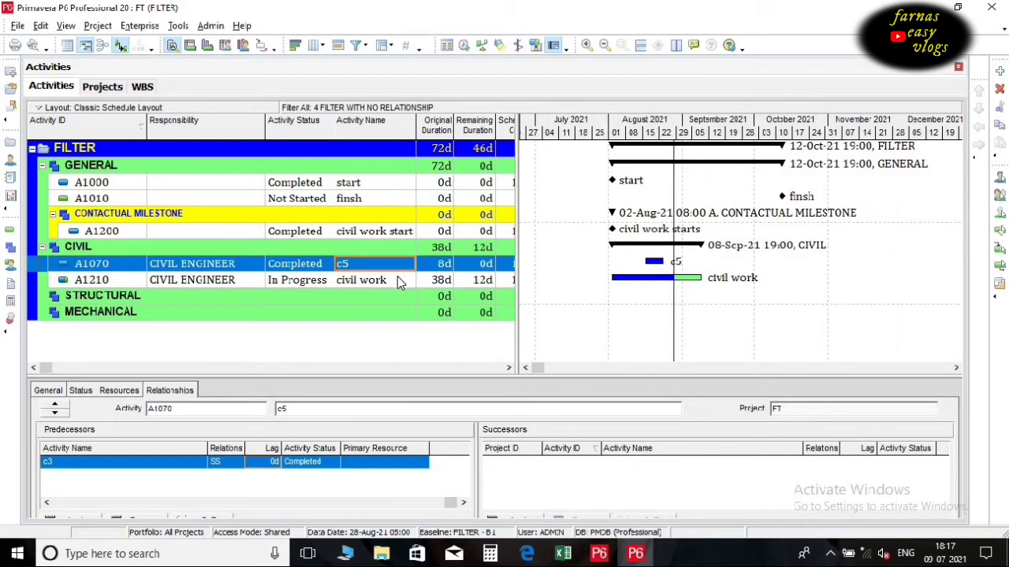
click(398, 277)
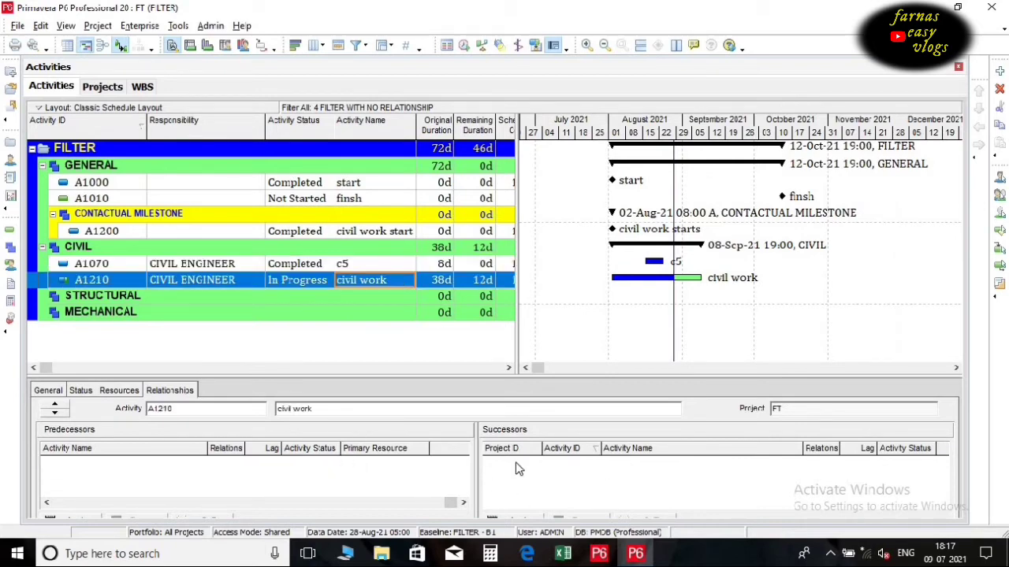
drag(532, 379, 532, 370)
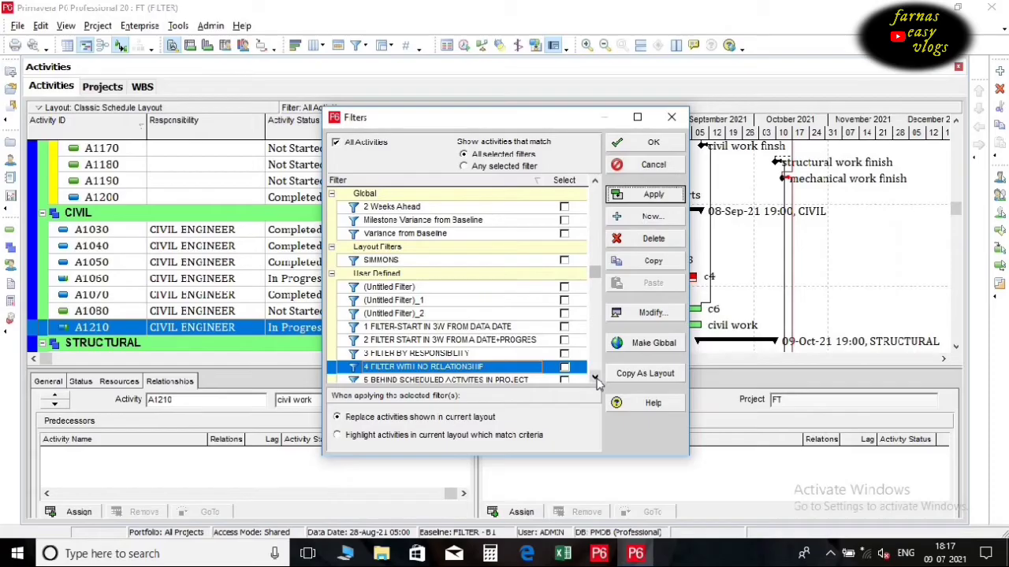
- Examine the Total Float criterion of "6 FILTER NEAR CRITICAL FILTER(0 TO 5D)" and close its definition
click(595, 378)
click(595, 378)
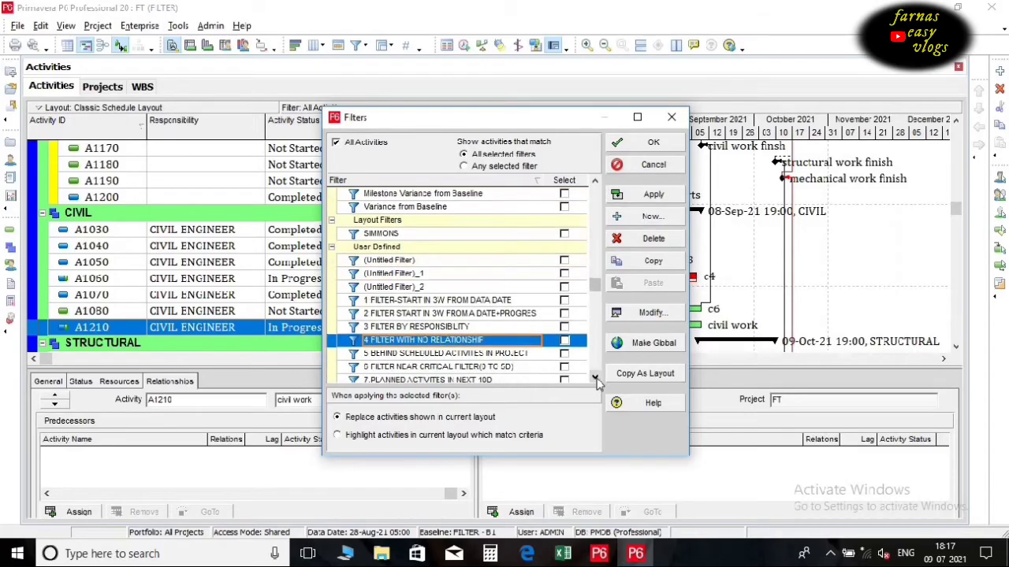
click(595, 378)
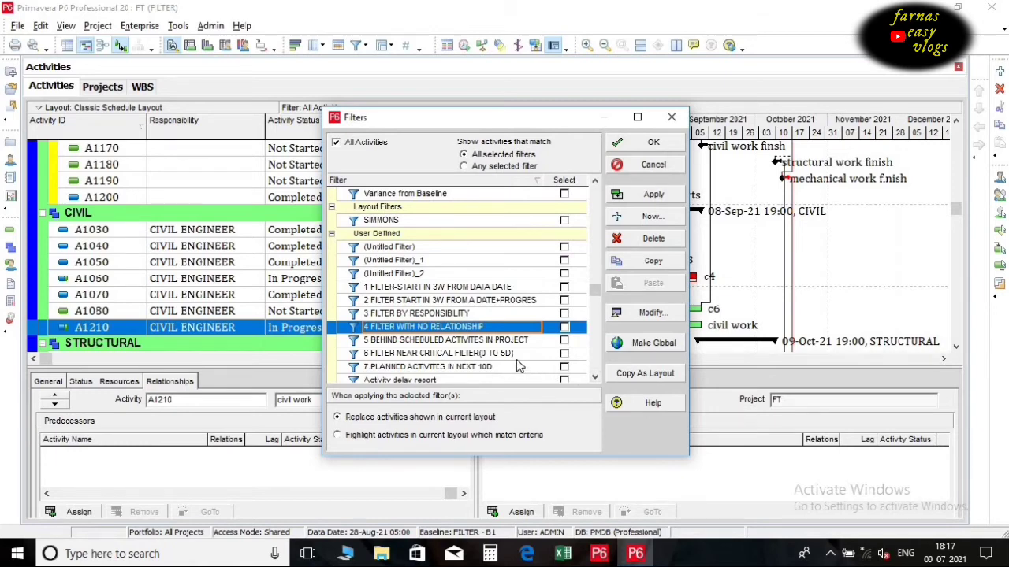
key(Down)
key(Down)
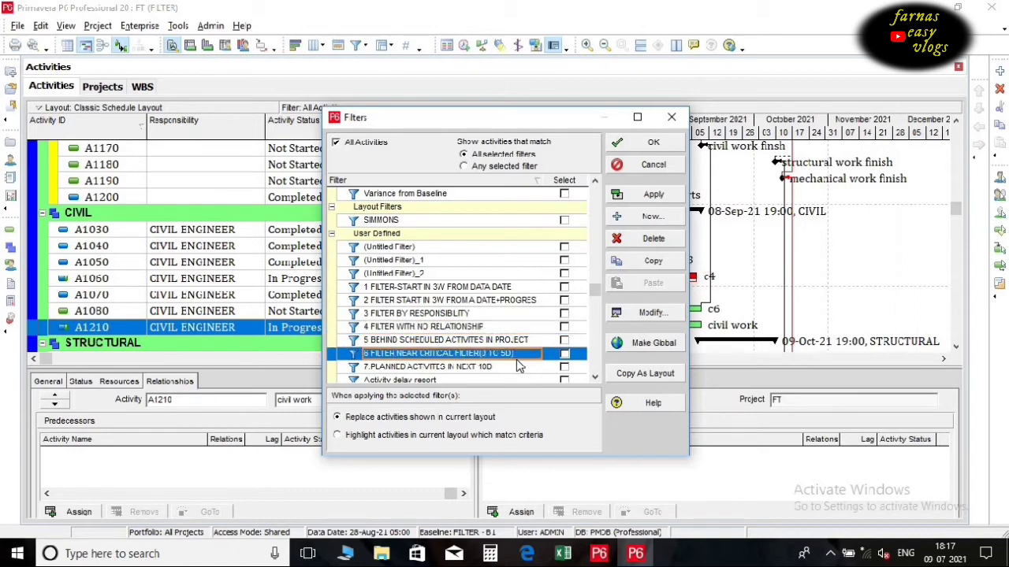
click(654, 316)
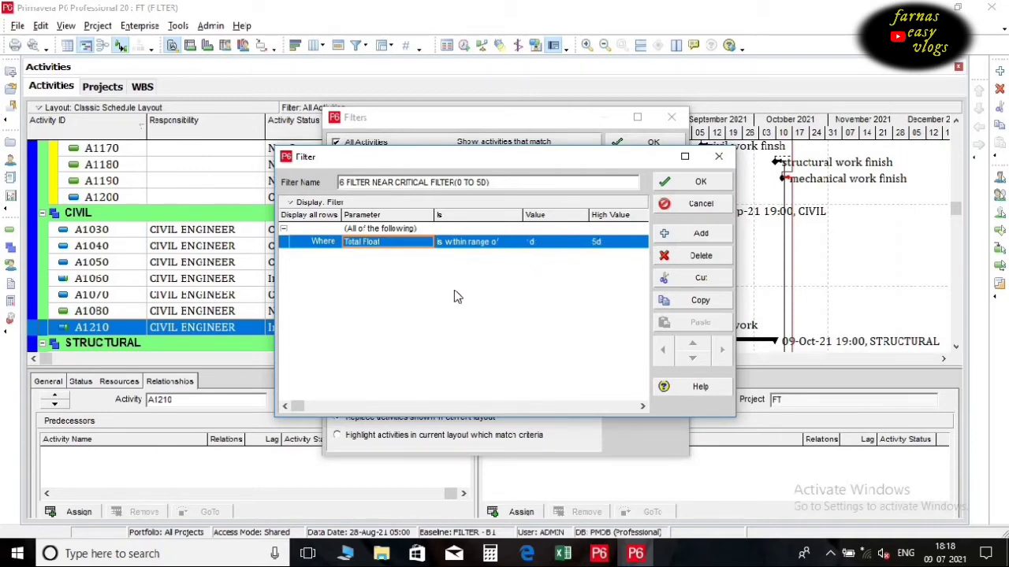
click(701, 182)
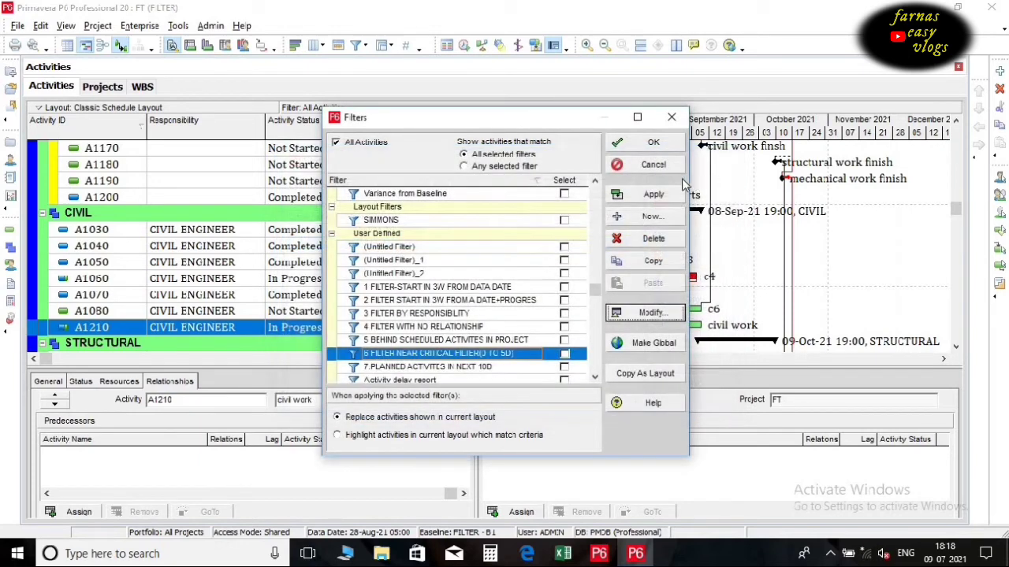
- Apply only "6 FILTER NEAR CRITICAL FILTER(0 TO 5D)" to the activities and close the filter list
click(565, 354)
click(662, 197)
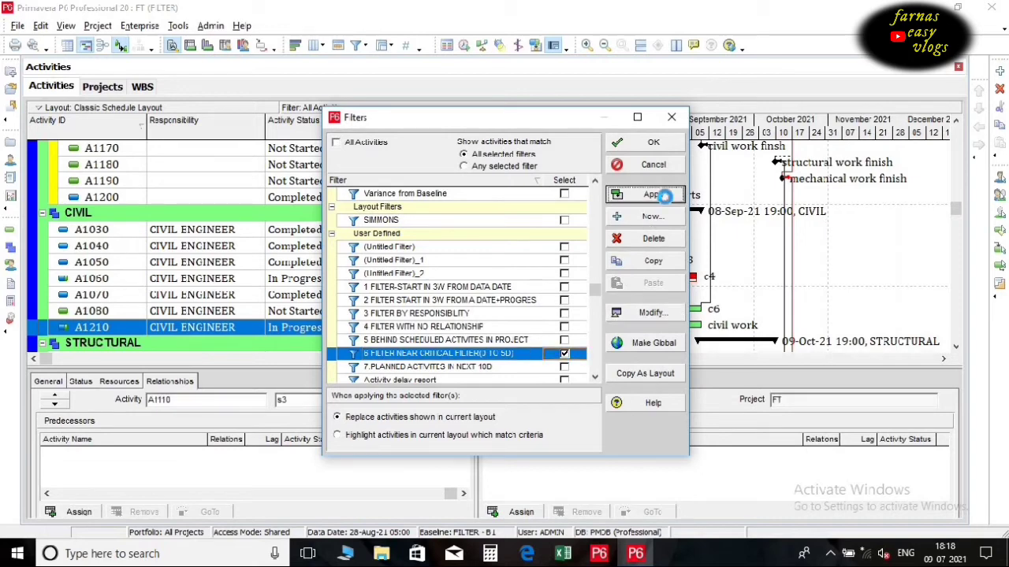
click(662, 145)
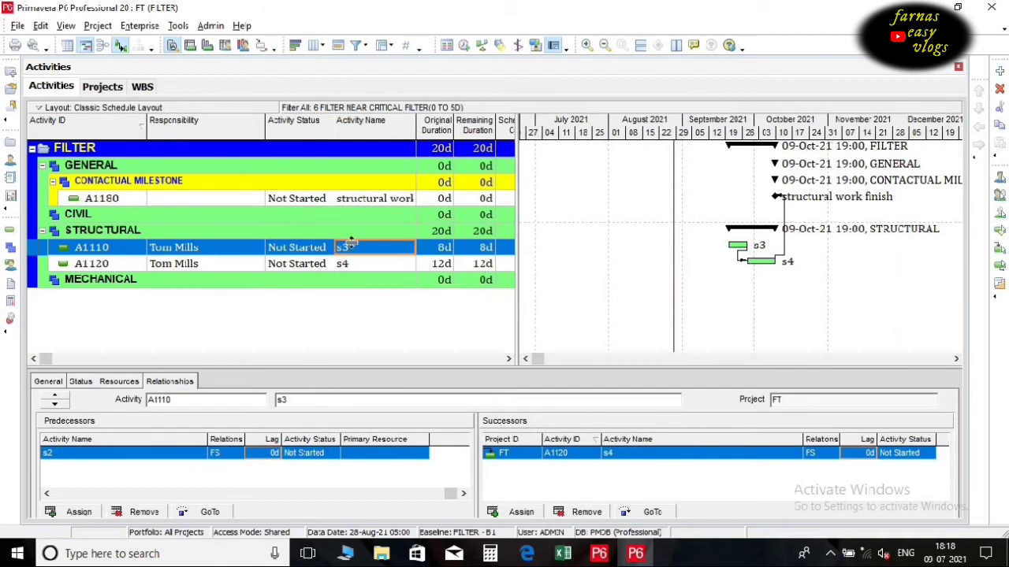
- Check the Total Float values of the filtered activities, including A1180 and A1120
click(509, 360)
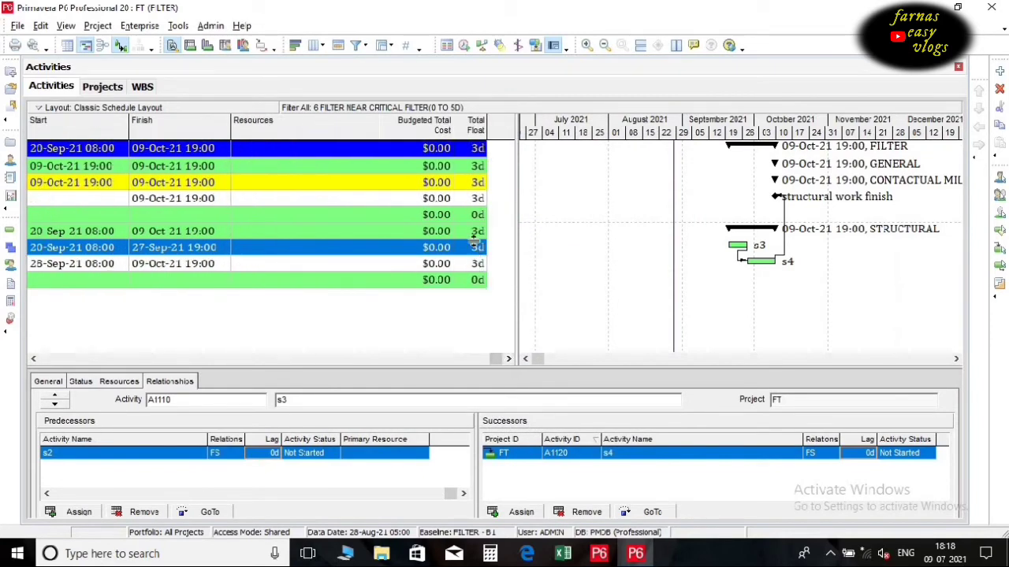
click(476, 202)
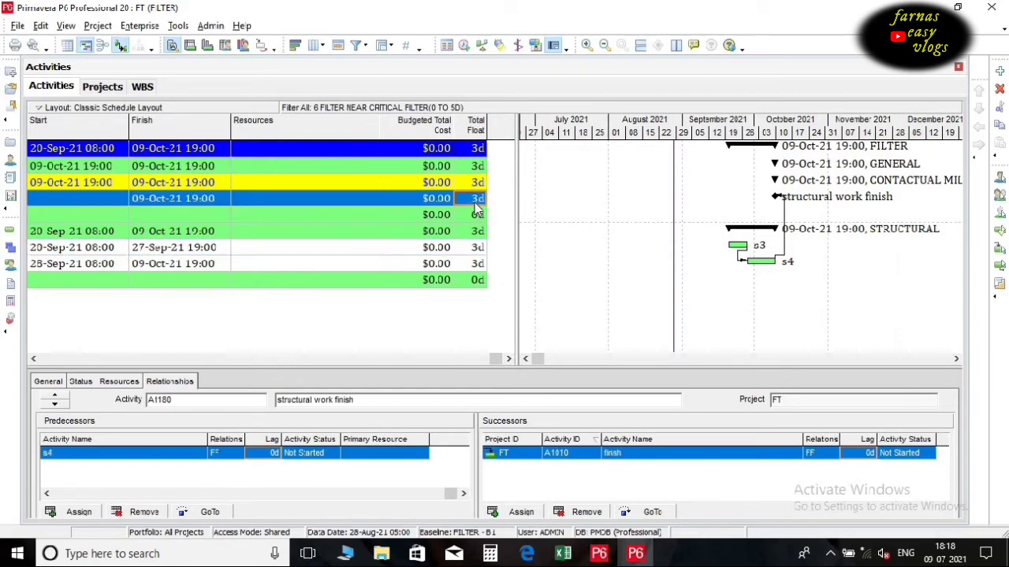
click(477, 263)
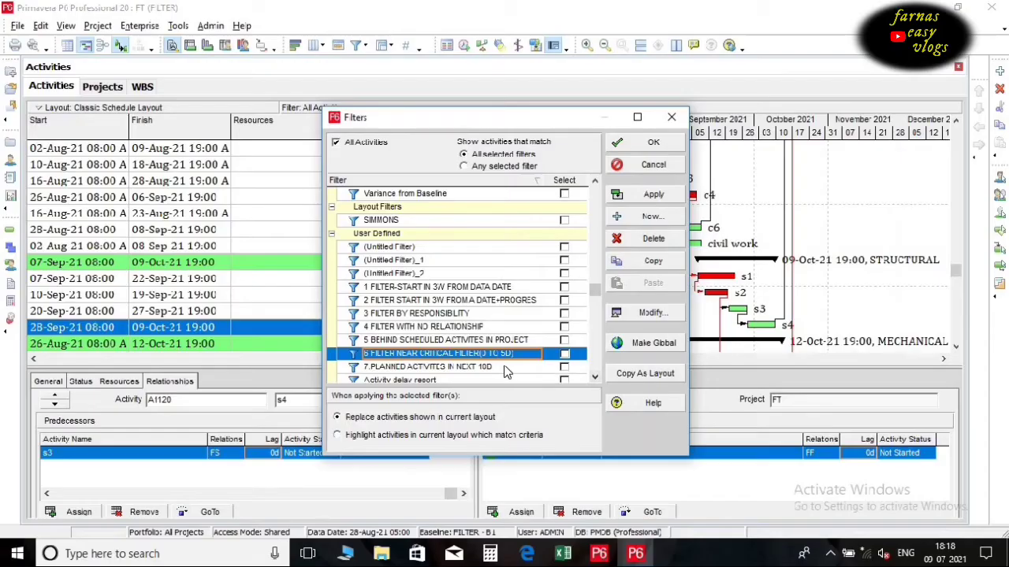
- Review the criteria of "7.PLANNED ACTIVITES IN NEXT 10D", widening the definition's first column, and apply only that filter to the activities
click(536, 369)
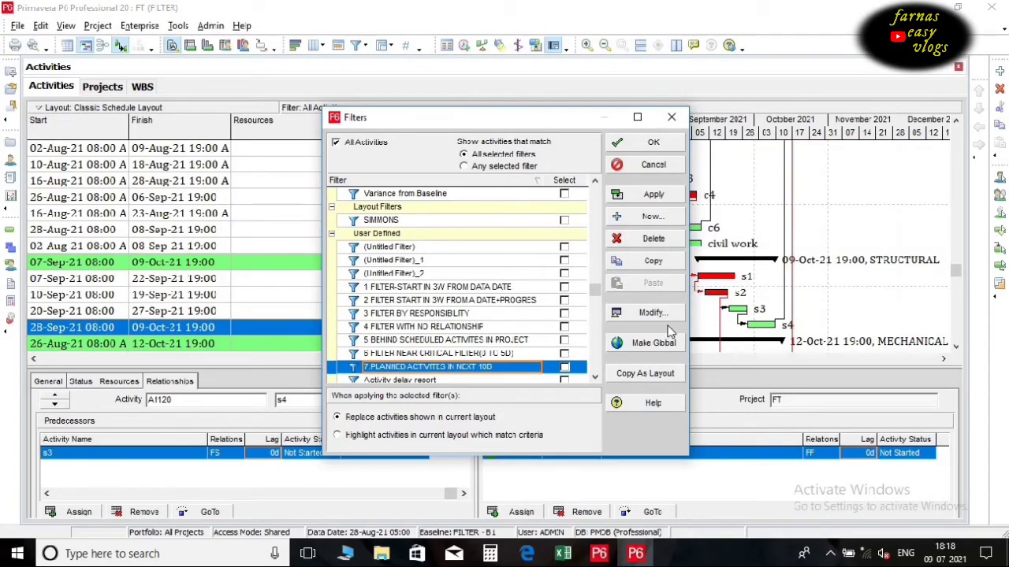
click(651, 313)
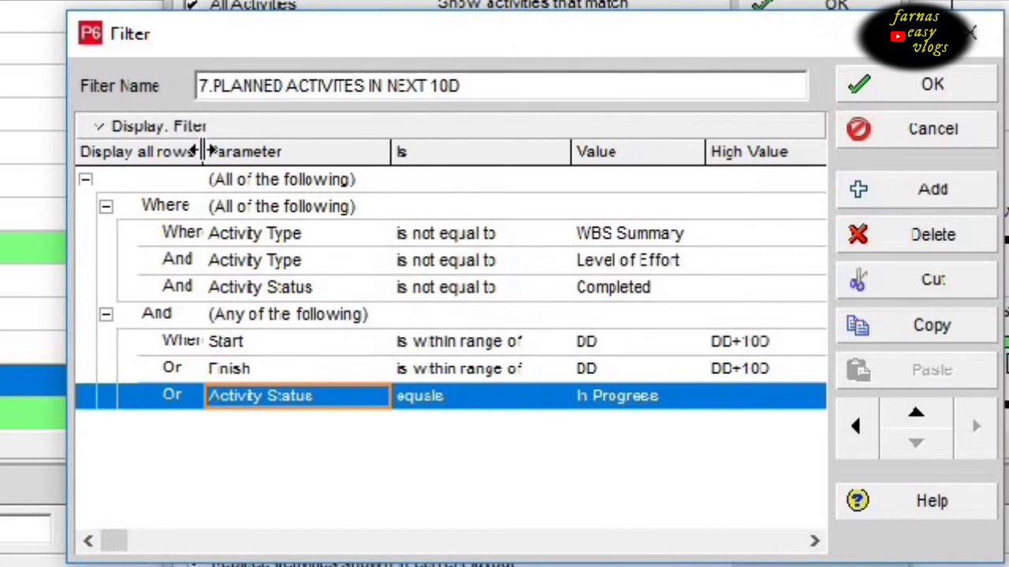
drag(204, 151, 220, 152)
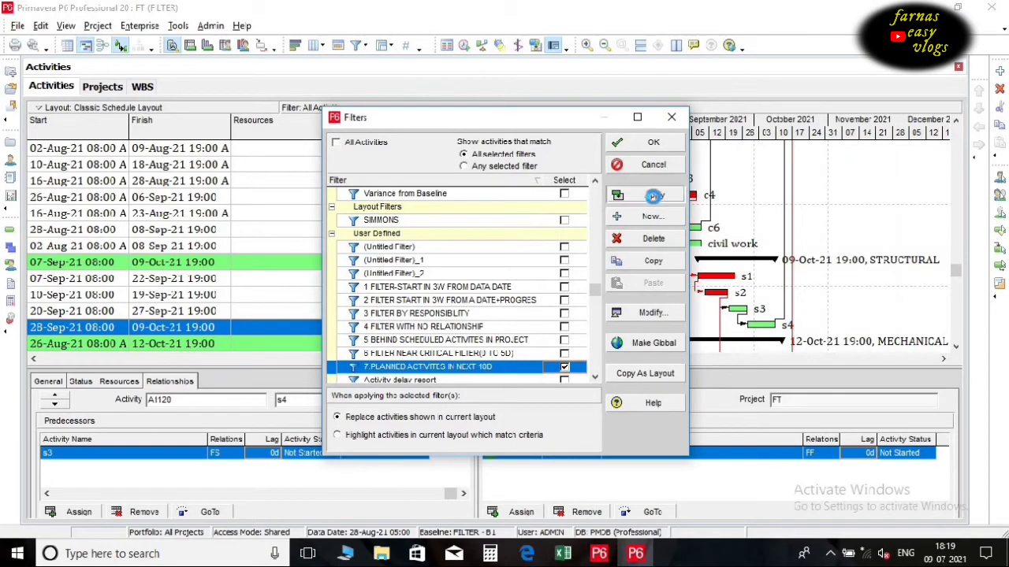
click(654, 194)
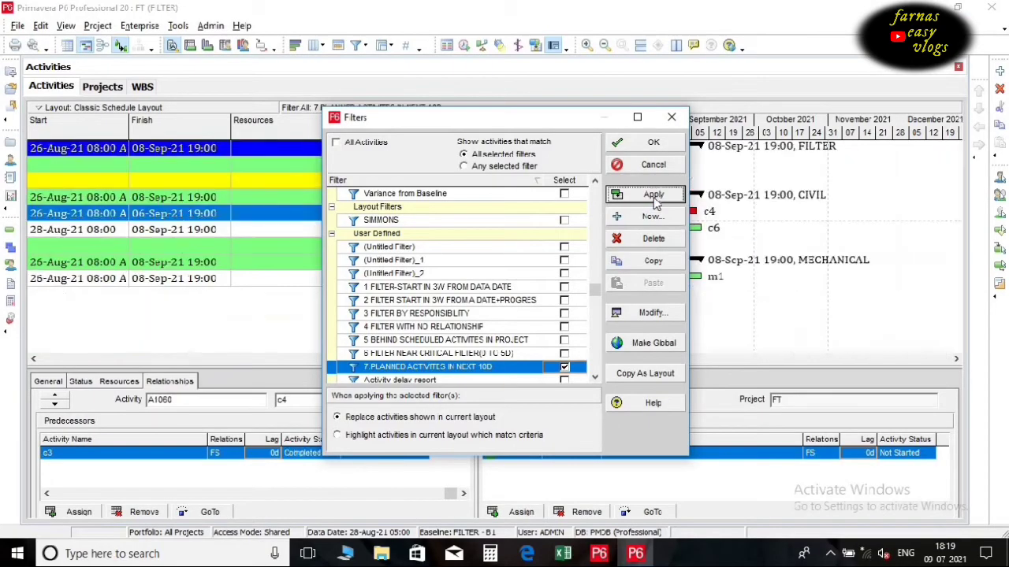
click(641, 144)
click(34, 360)
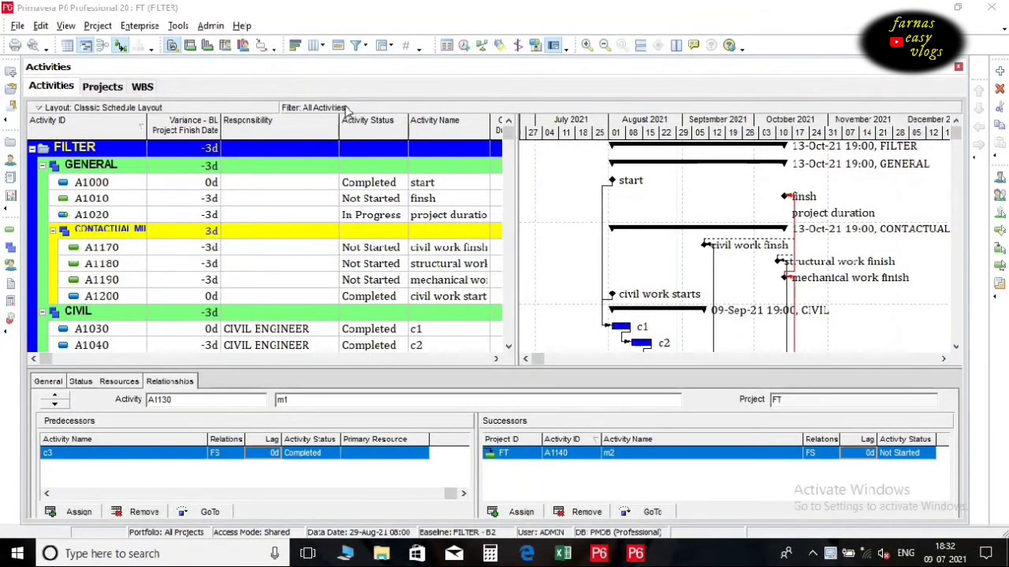
- Select only "5 BEHIND SCHEDULED ACTIVITES IN PROJECT", review its baseline start, baseline finish and status criteria, and apply it to the activities
click(365, 47)
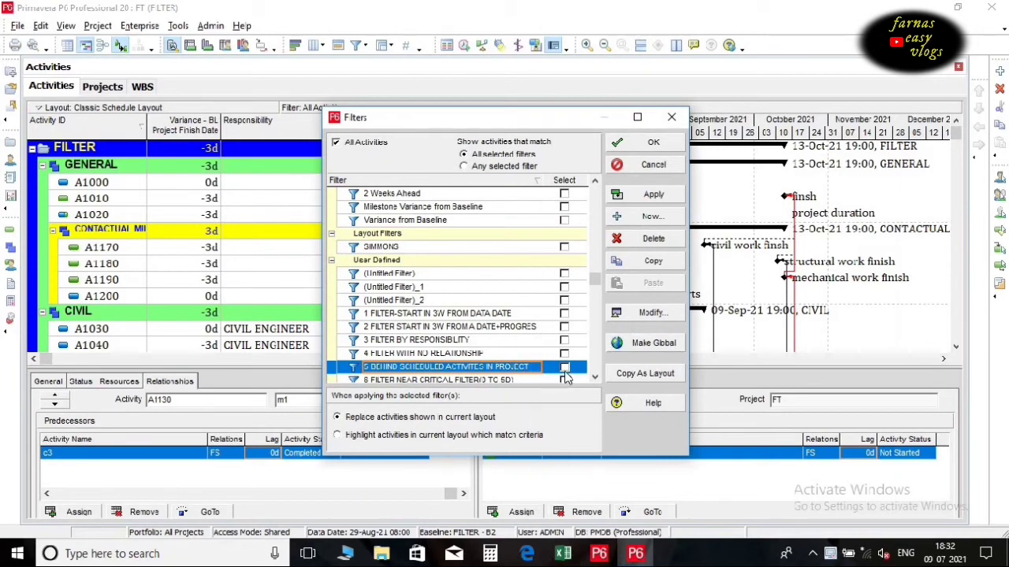
click(564, 367)
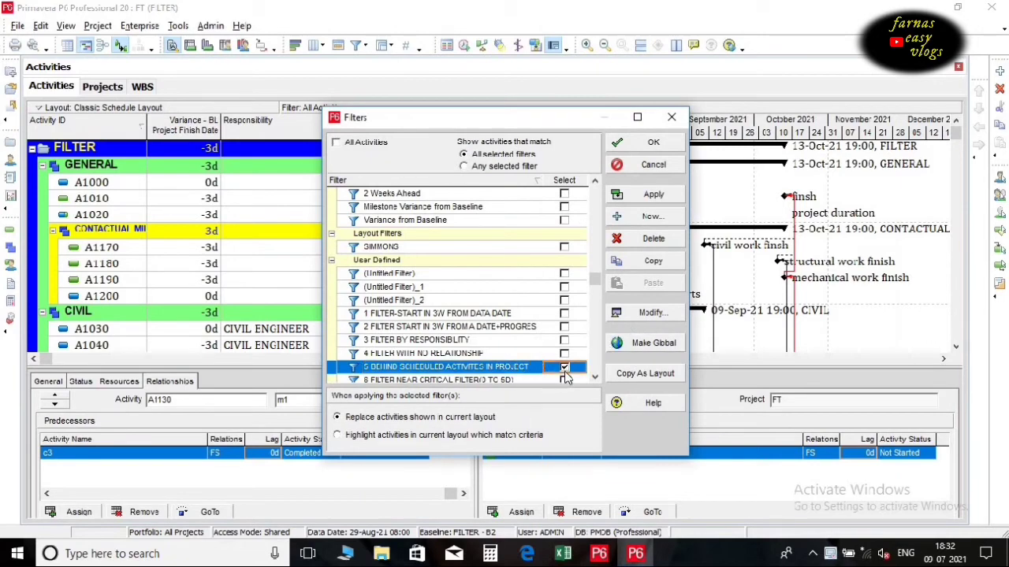
click(645, 312)
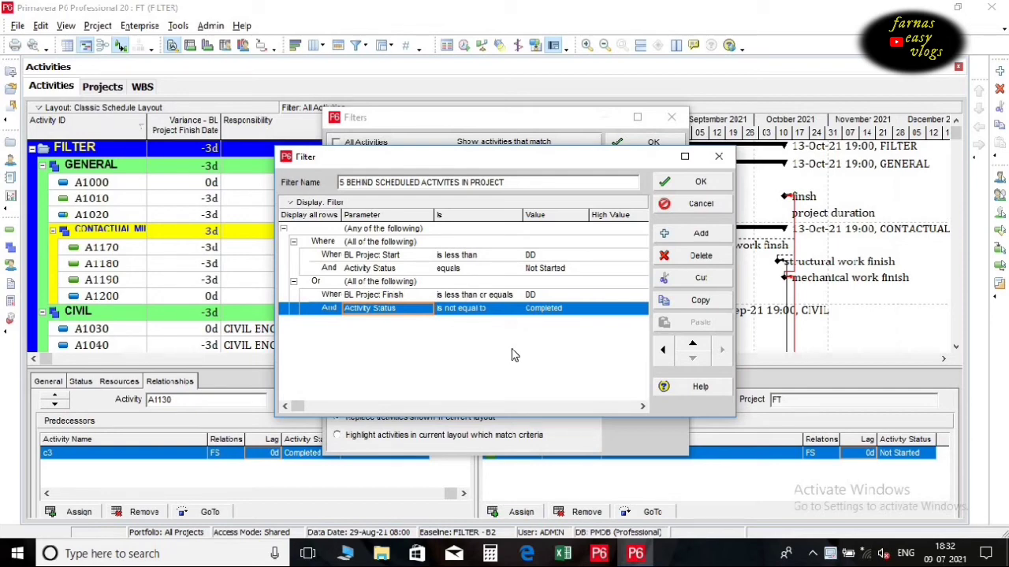
click(685, 157)
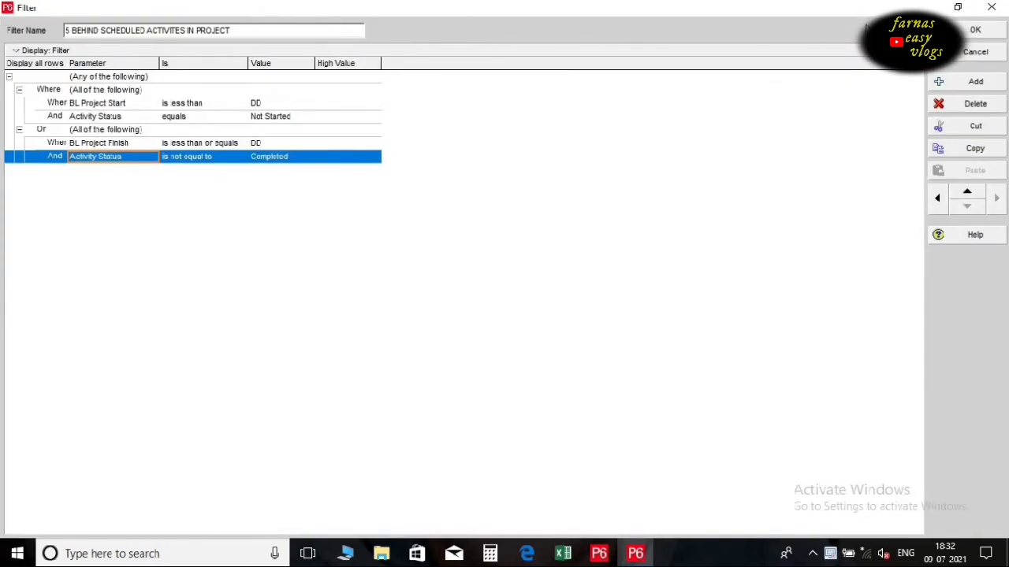
click(958, 10)
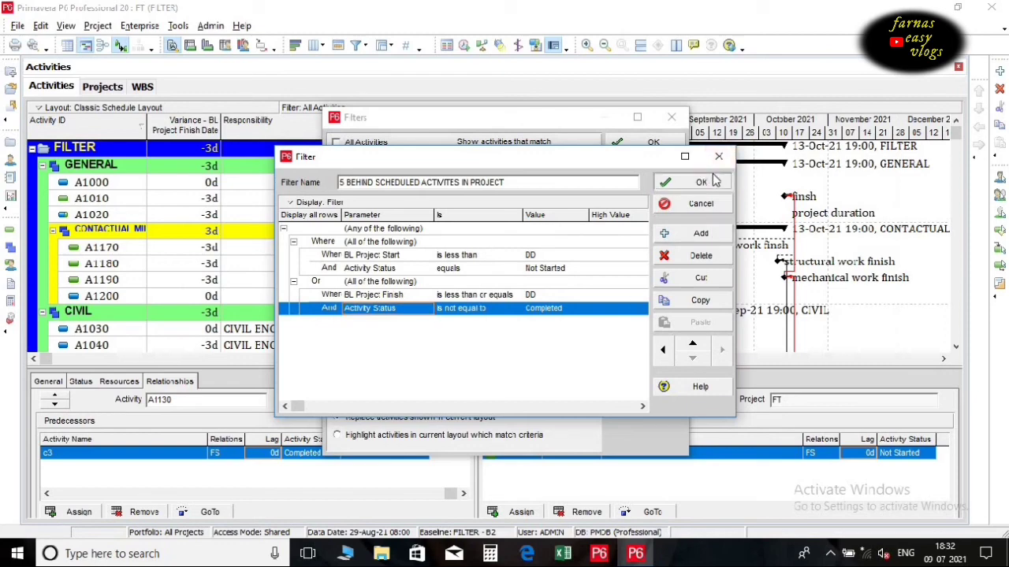
click(684, 183)
click(661, 200)
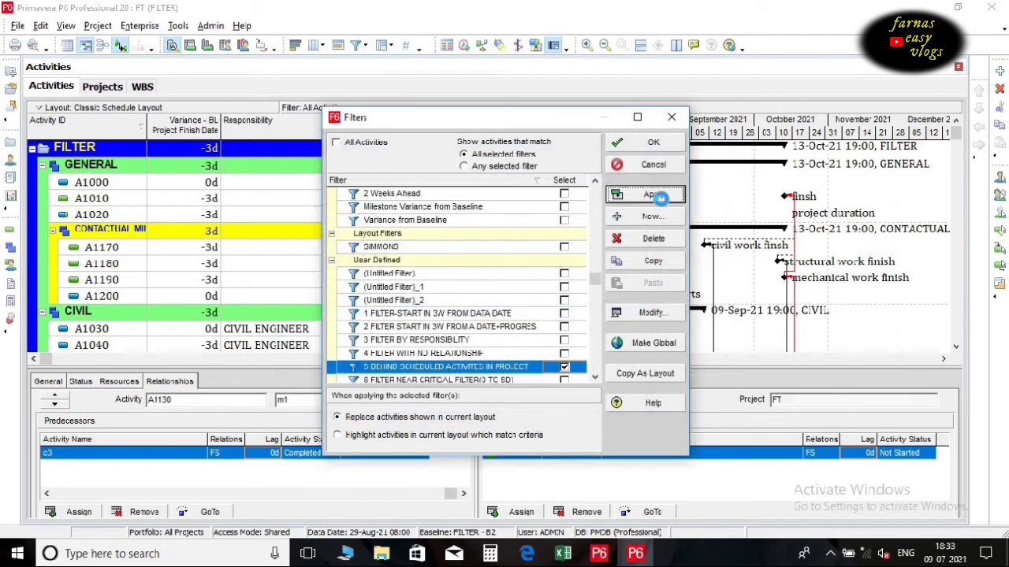
click(653, 142)
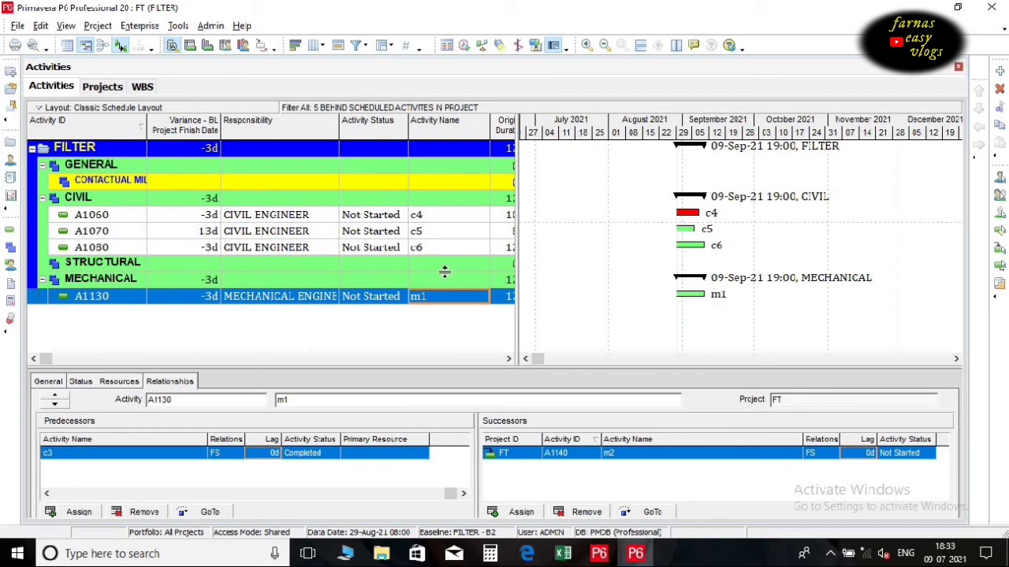
- Examine the duration and schedule percent complete columns of the behind-schedule activities, and reopen the filter list
click(508, 358)
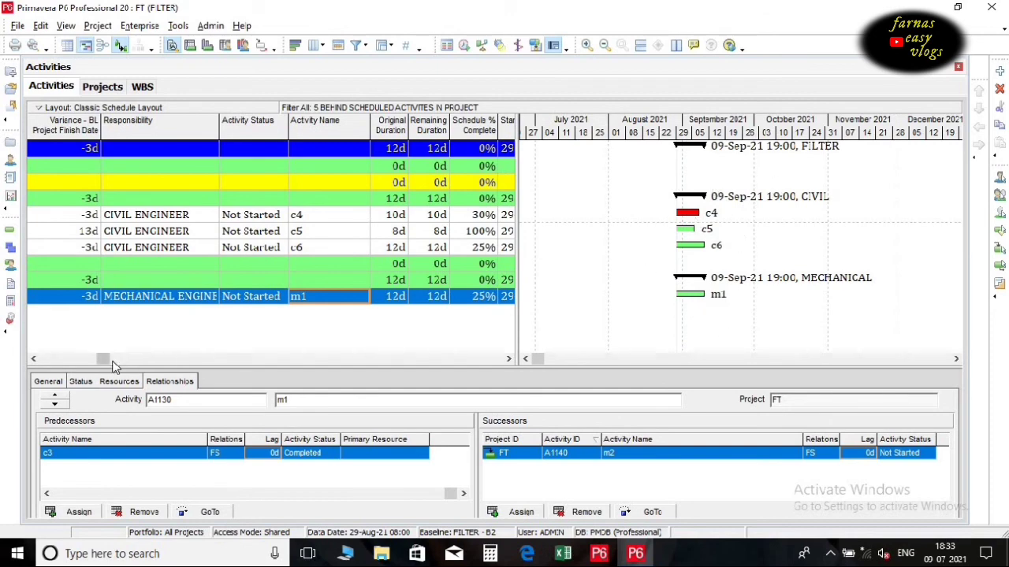
drag(109, 360, 43, 359)
click(356, 45)
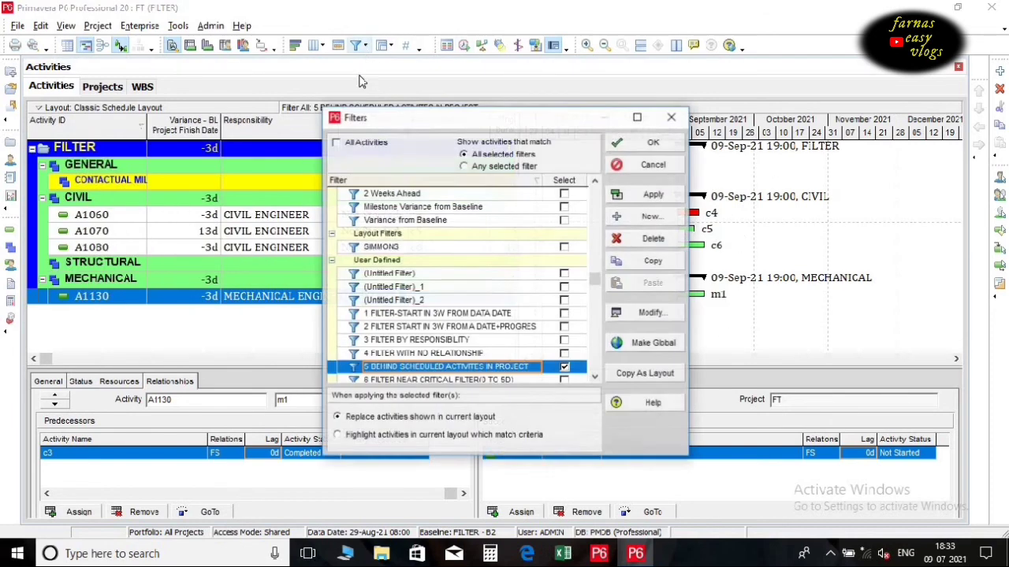